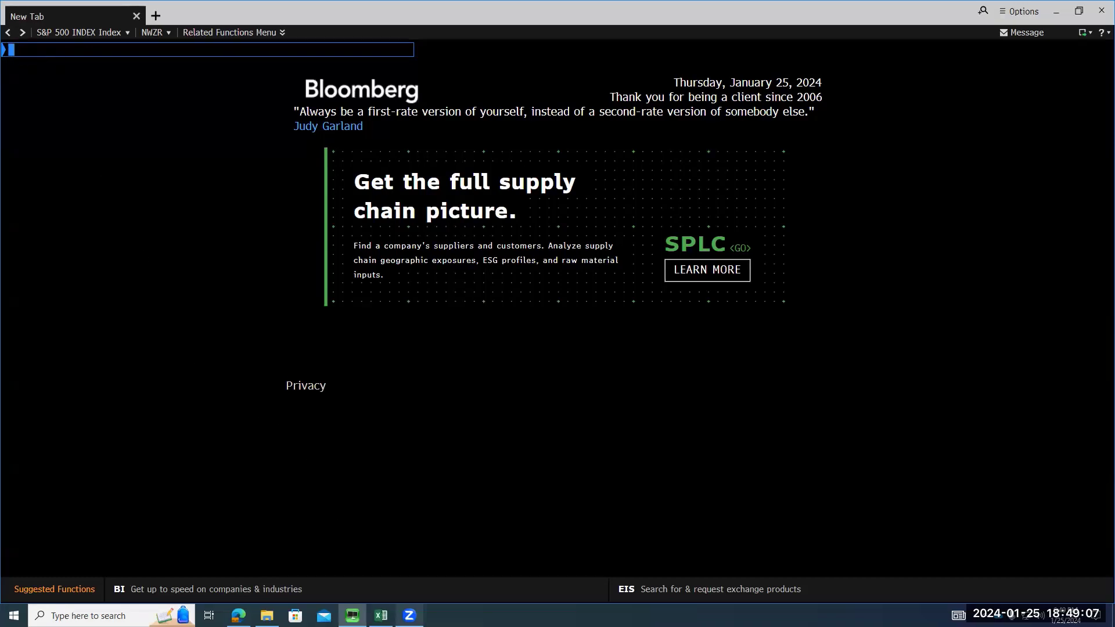
# Switch from Bloomberg Terminal to the MarketPerformance workbook in Excel via the taskbar
pyautogui.click(381, 613)
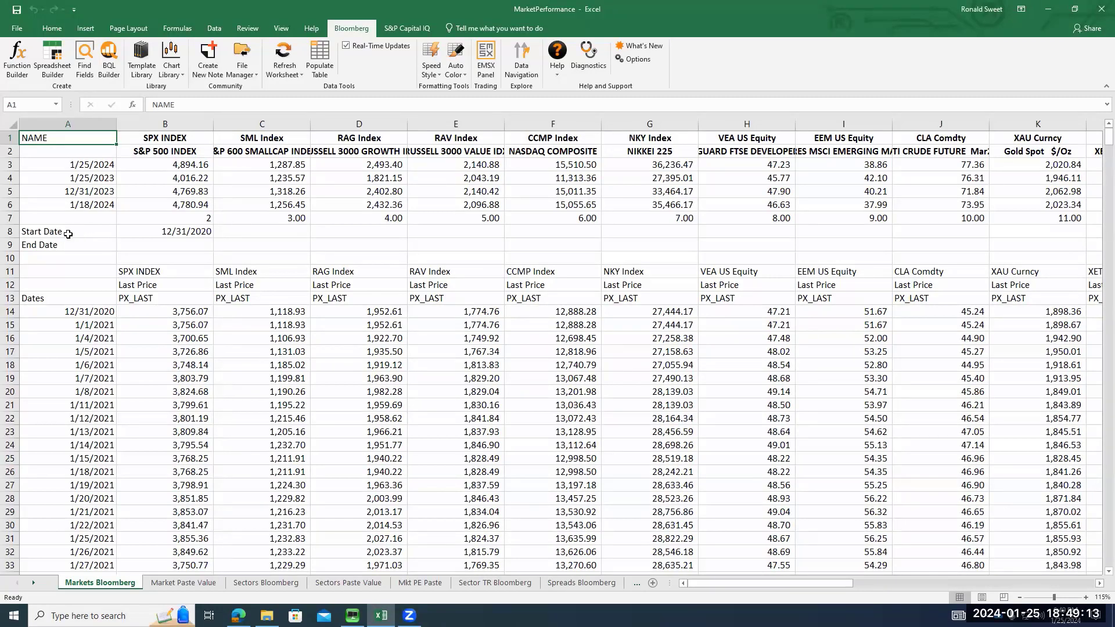
pyautogui.click(68, 311)
pyautogui.click(484, 105)
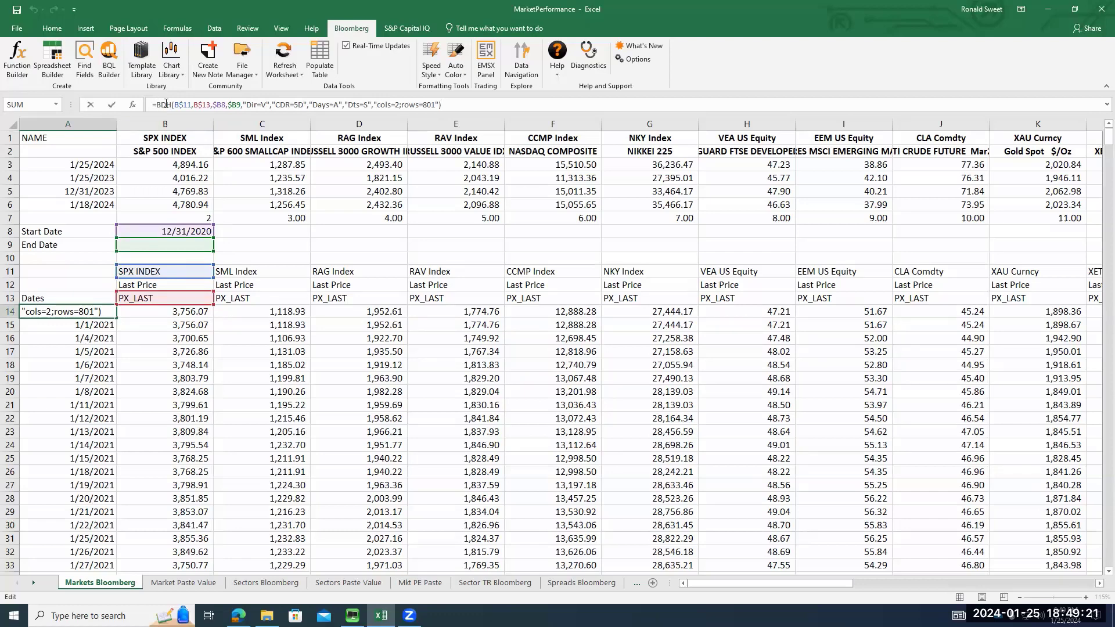
pyautogui.moveTo(175, 105); pyautogui.dragTo(192, 105)
# Review the SPX and SML Index tickers in B1:C1 and their name lookup formulas in B2:C2
pyautogui.press('Return')
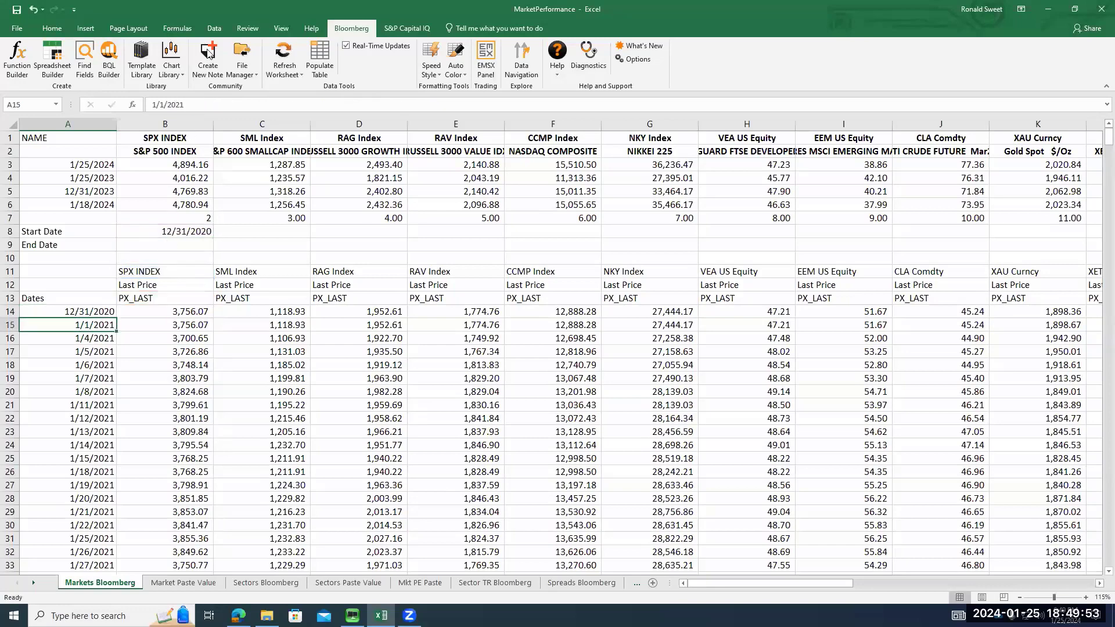
pyautogui.click(160, 137)
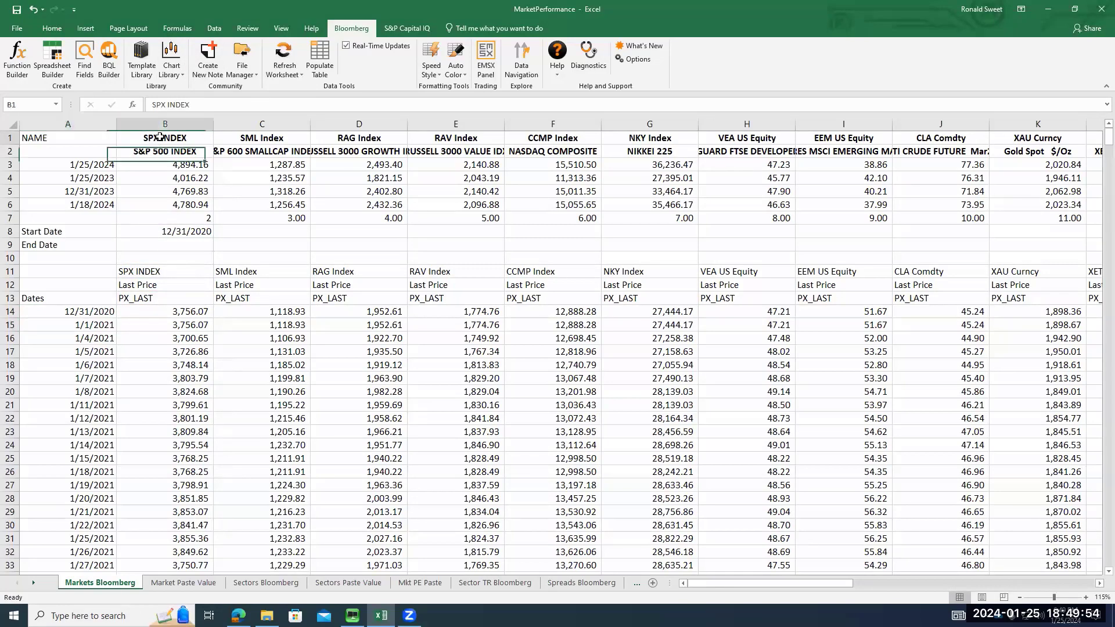
pyautogui.click(241, 136)
pyautogui.click(155, 139)
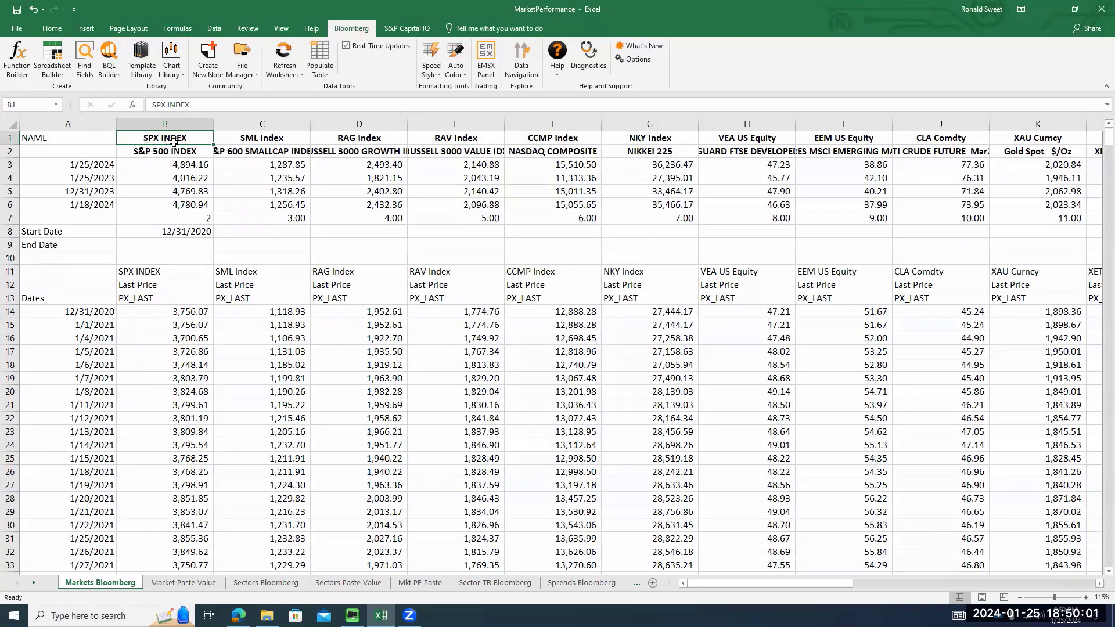
pyautogui.click(247, 137)
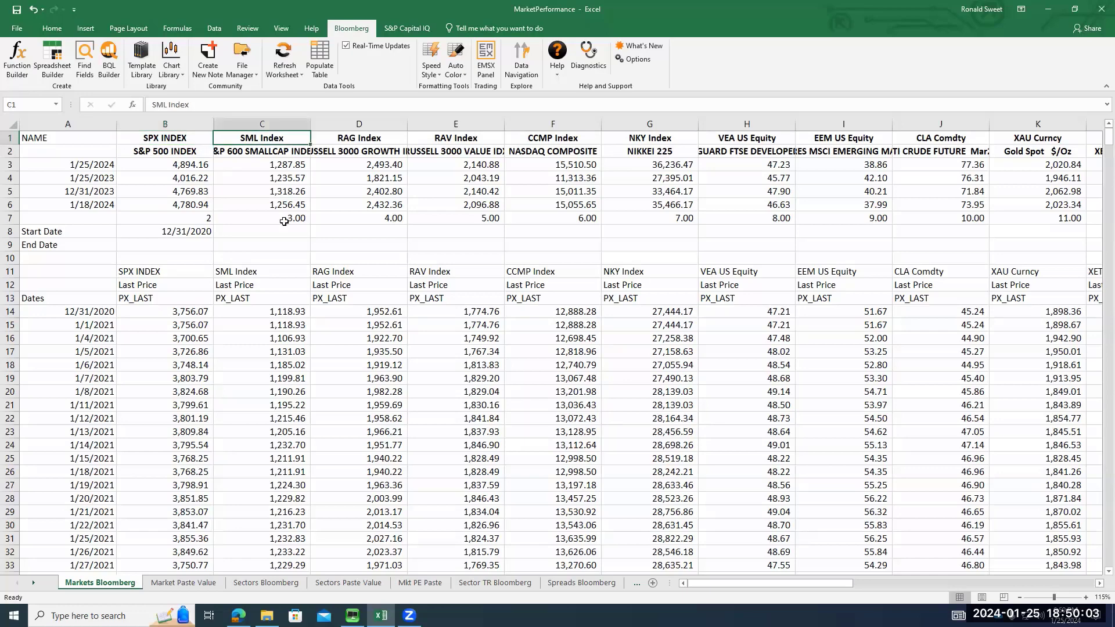
pyautogui.click(192, 151)
pyautogui.click(264, 155)
# Check the RAG, RAV, CCMP, NKY and VEA US Equity tickers in D1:H1
pyautogui.click(350, 140)
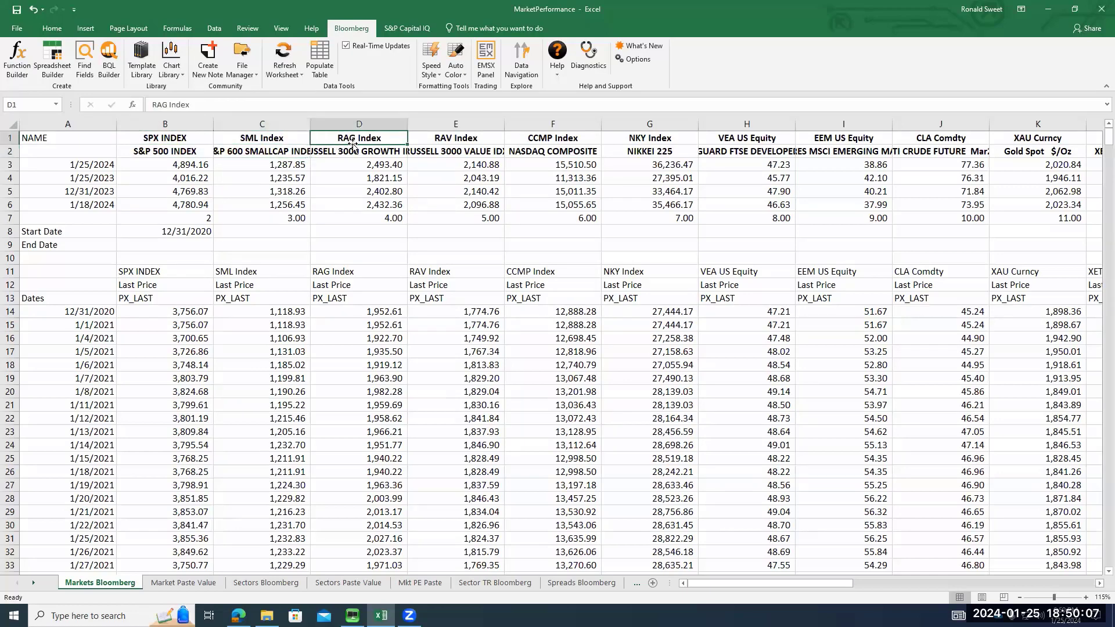
pyautogui.click(443, 137)
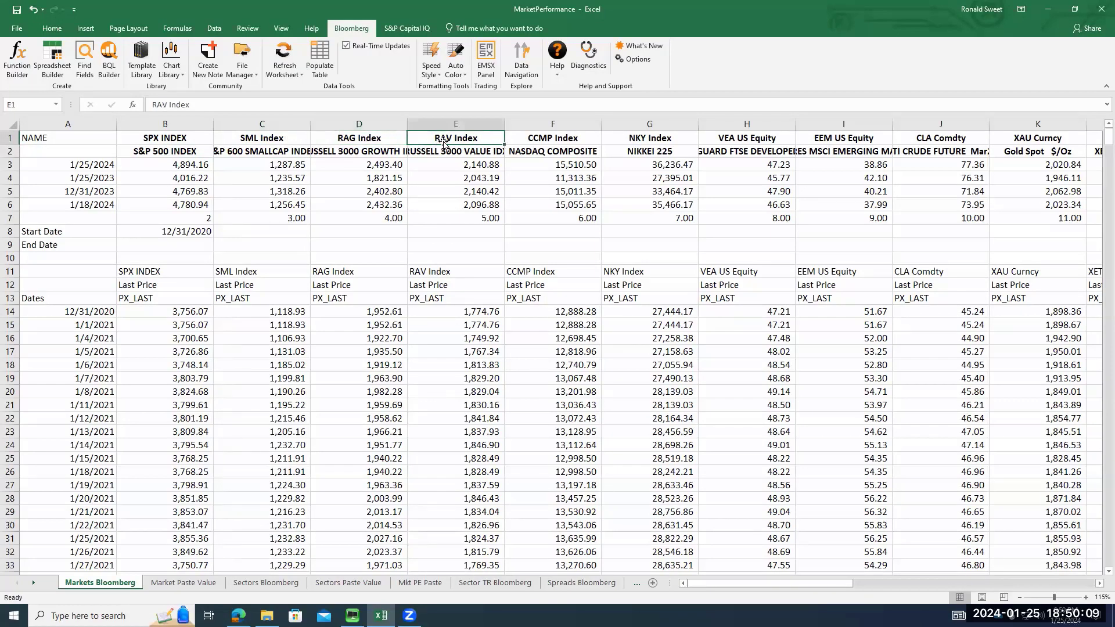
pyautogui.click(543, 140)
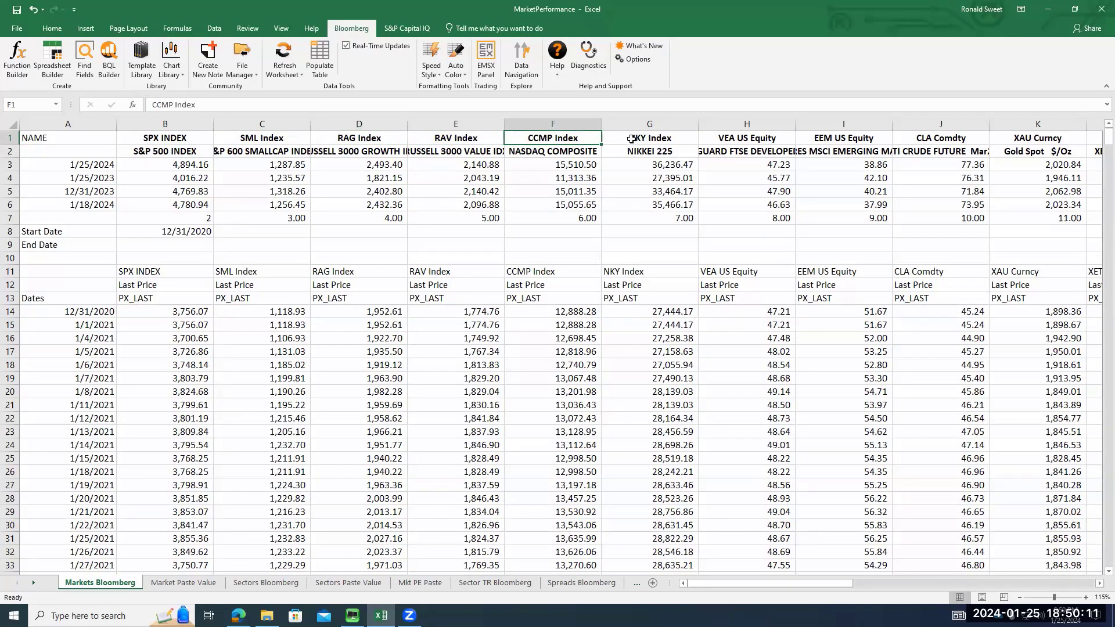
pyautogui.click(631, 141)
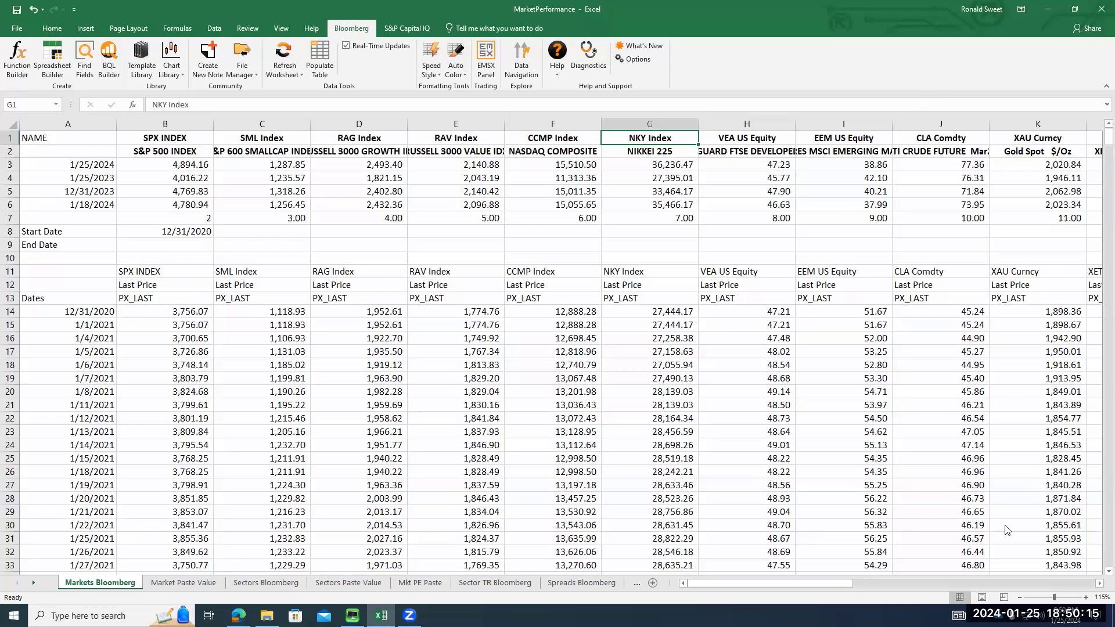
pyautogui.click(715, 137)
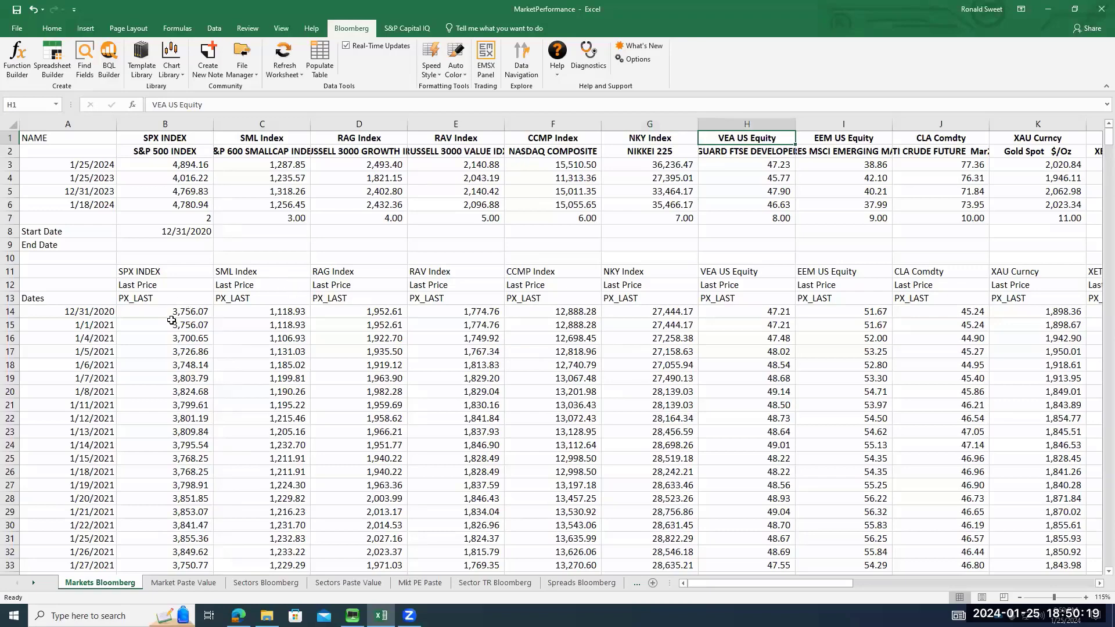
# Inspect the BDH history formulas in C14:F14, then move right to the price-change tables and charts
pyautogui.click(279, 313)
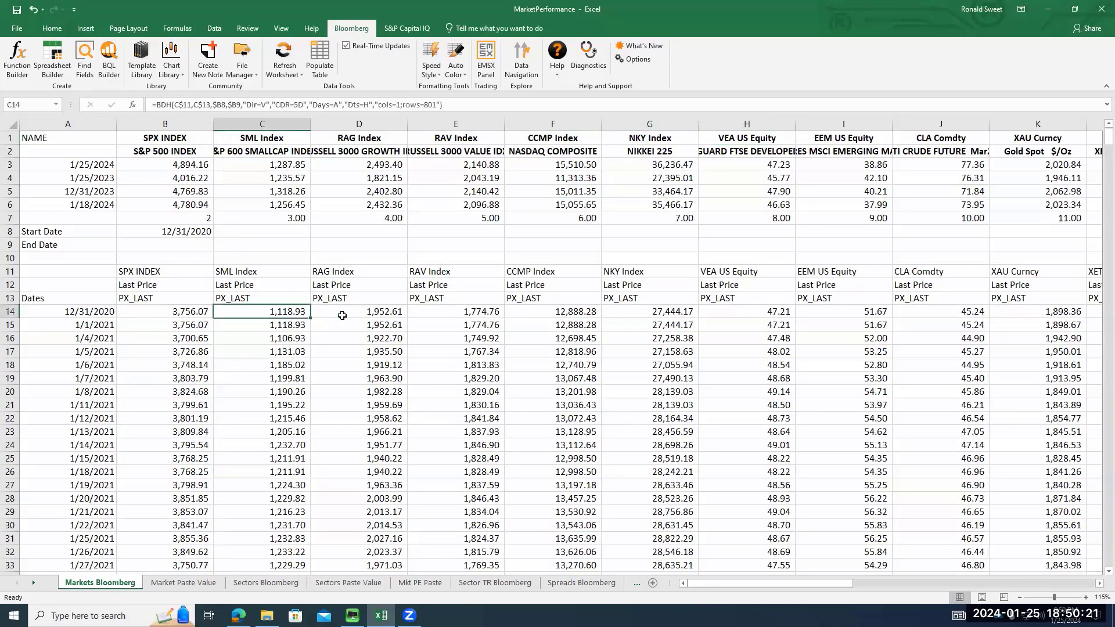
pyautogui.click(368, 313)
pyautogui.click(470, 312)
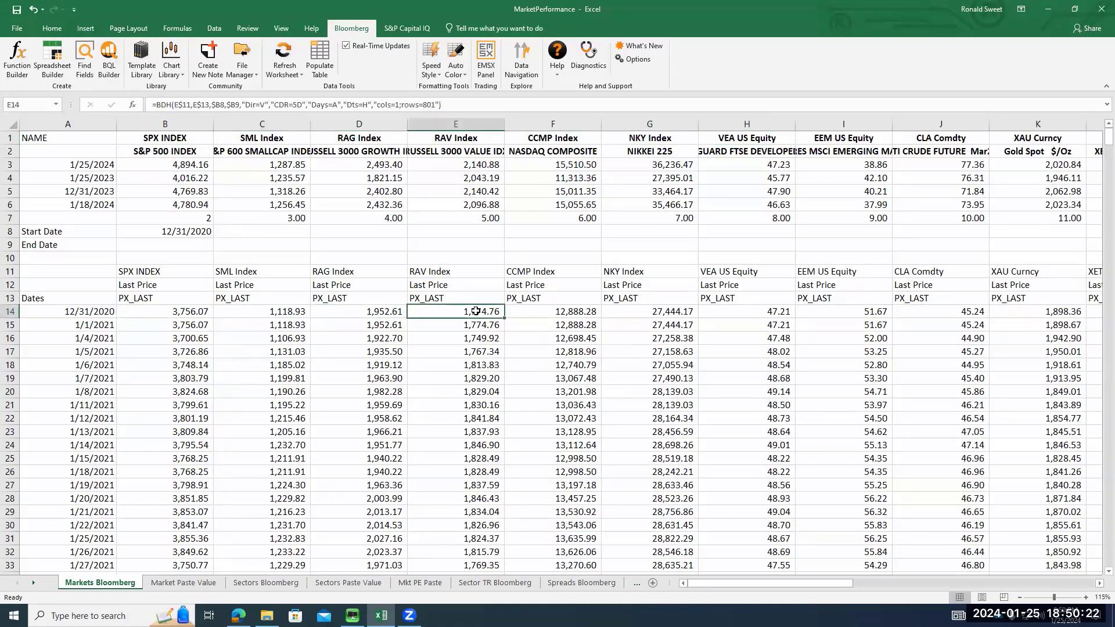
pyautogui.click(567, 314)
pyautogui.press('Up')
pyautogui.press('Up')
pyautogui.press('Up')
pyautogui.press('Up')
pyautogui.press('Up')
pyautogui.press('Up')
pyautogui.press('Up')
pyautogui.press('Up')
pyautogui.press('Up')
pyautogui.press('Up')
pyautogui.press('Right')
pyautogui.press('Right')
pyautogui.press('Right')
pyautogui.press('Right')
pyautogui.press('Right')
pyautogui.press('Right')
pyautogui.press('Right')
pyautogui.press('Right')
pyautogui.press('Right')
pyautogui.press('Right')
pyautogui.press('Right')
pyautogui.press('Right')
pyautogui.press('Right')
pyautogui.press('Right')
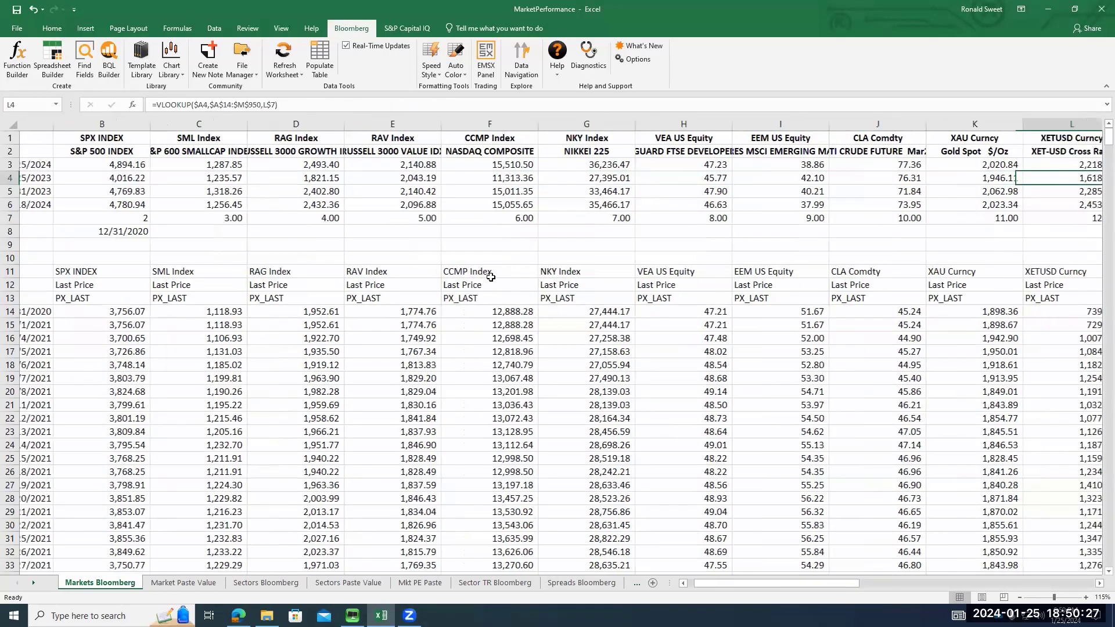
pyautogui.press('Right')
pyautogui.press('Right')
pyautogui.press('Right')
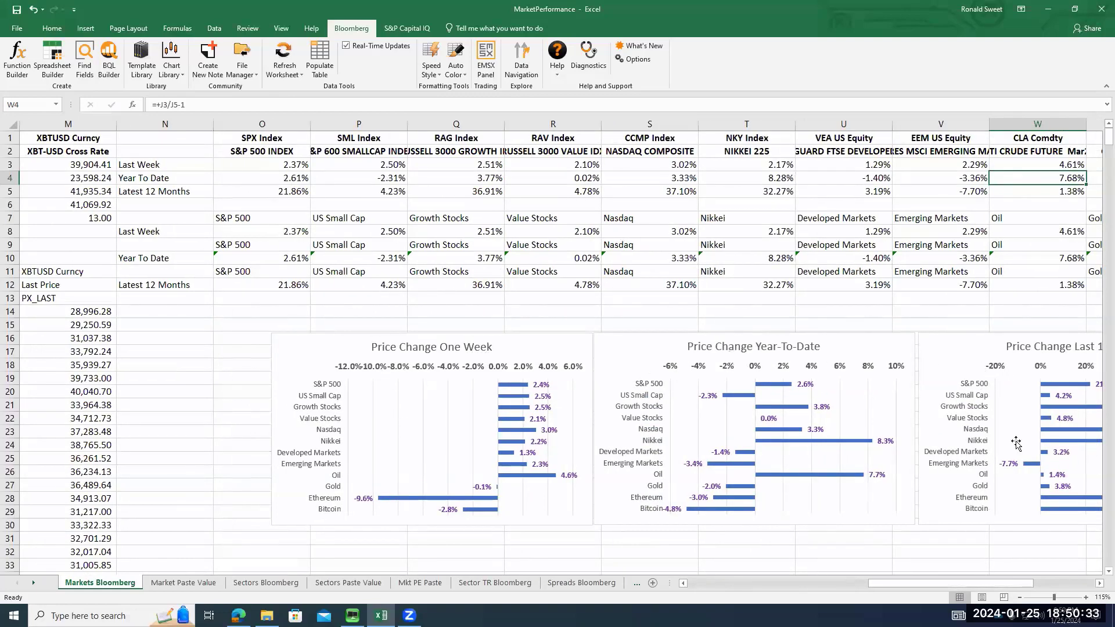
pyautogui.moveTo(981, 581); pyautogui.dragTo(995, 577)
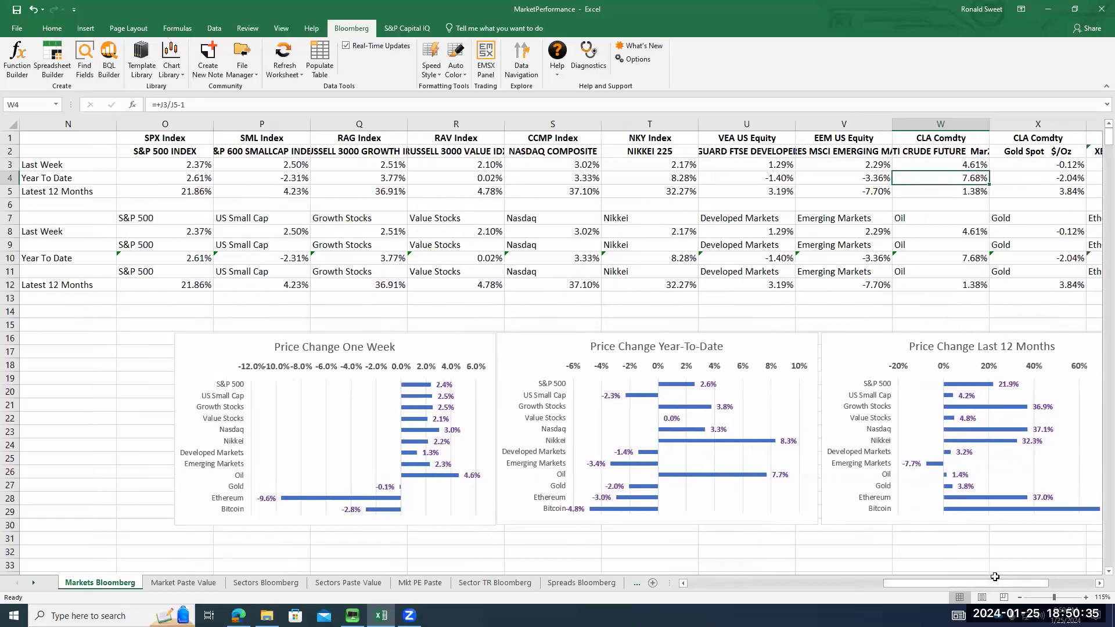
pyautogui.hotkey('ctrl', 'Home')
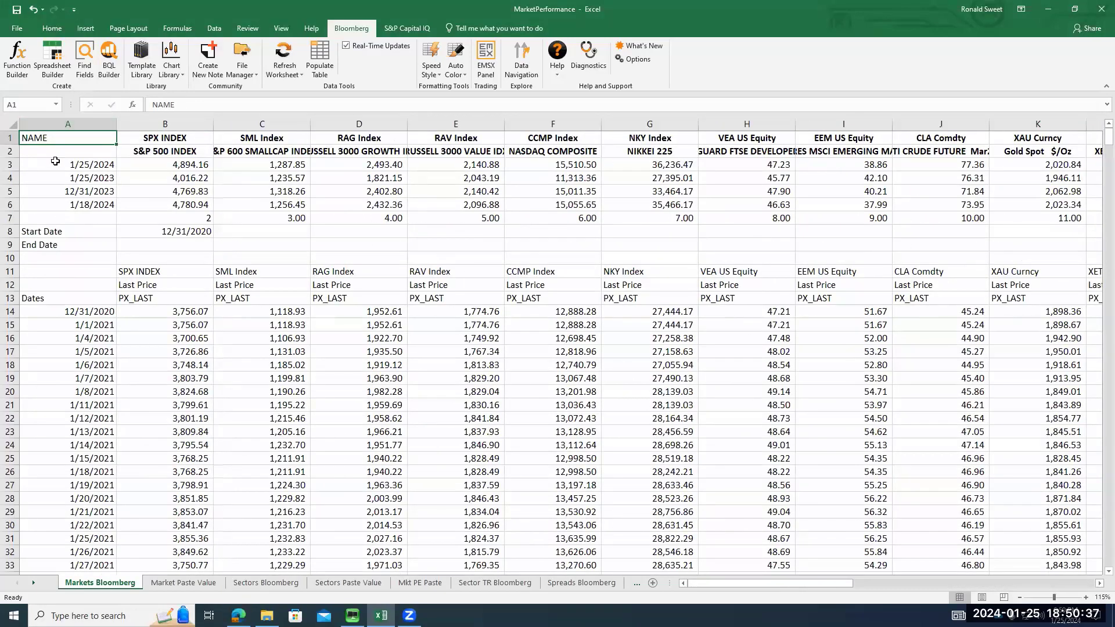
pyautogui.click(60, 165)
pyautogui.click(213, 102)
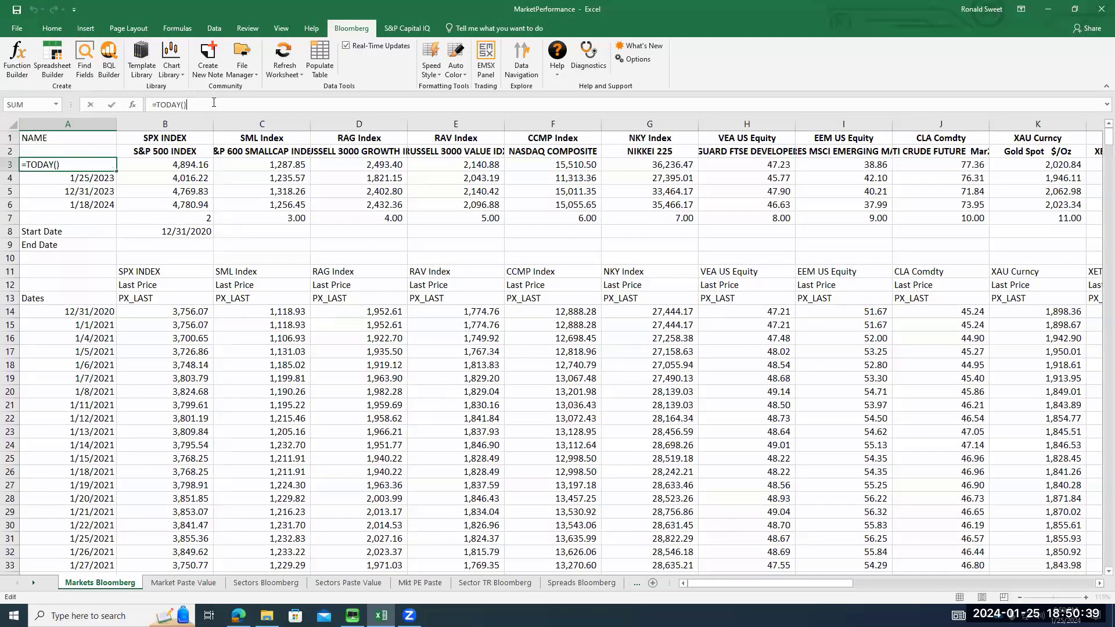
pyautogui.press('Return')
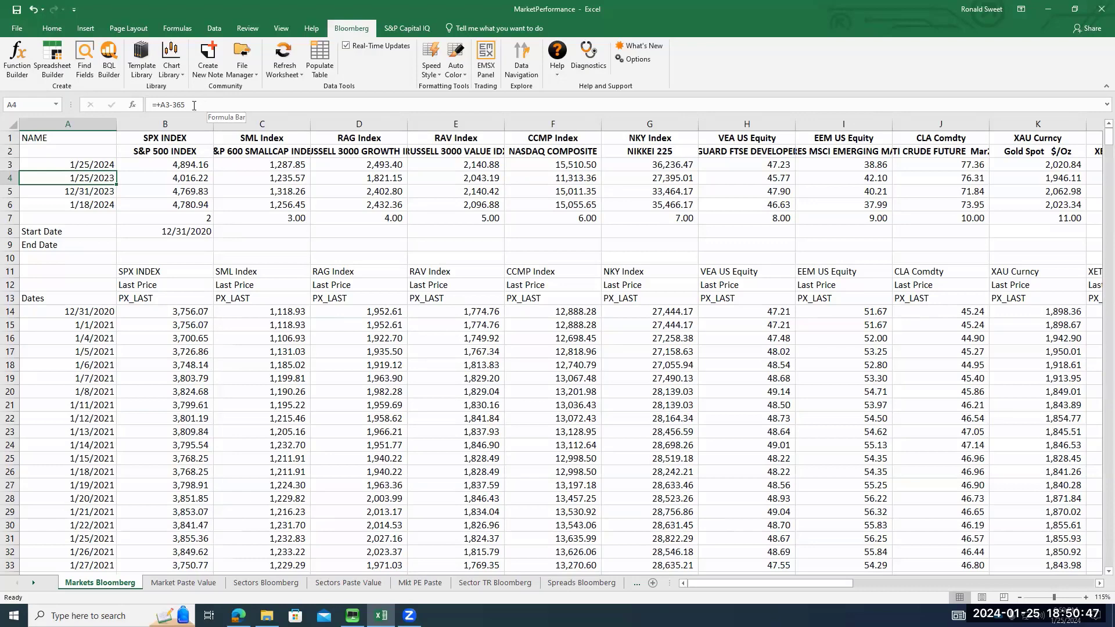
pyautogui.click(96, 192)
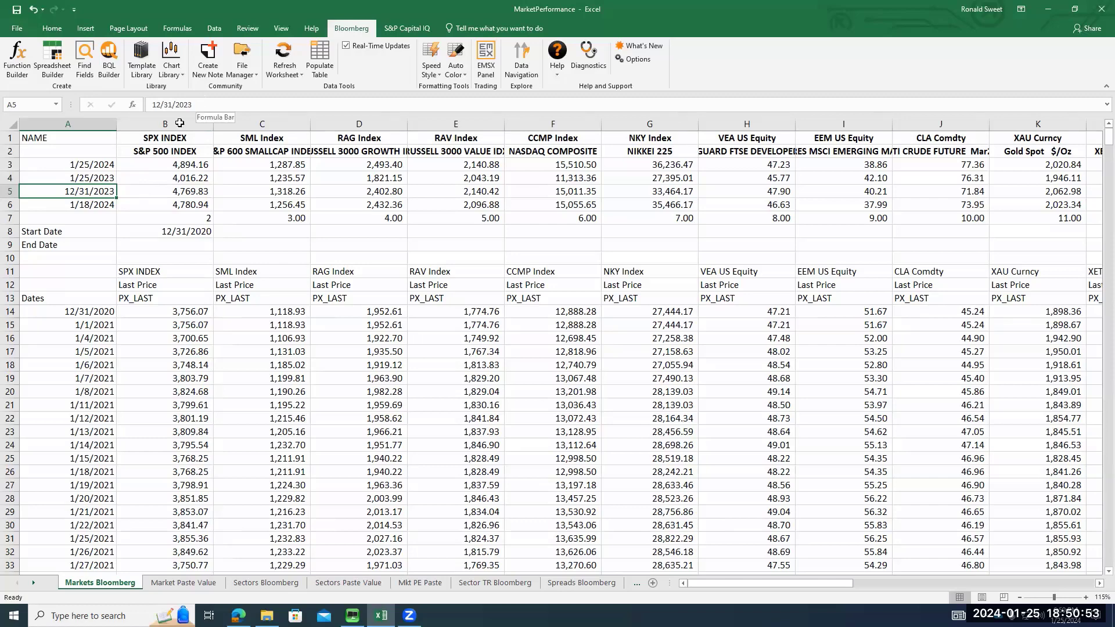
pyautogui.click(87, 206)
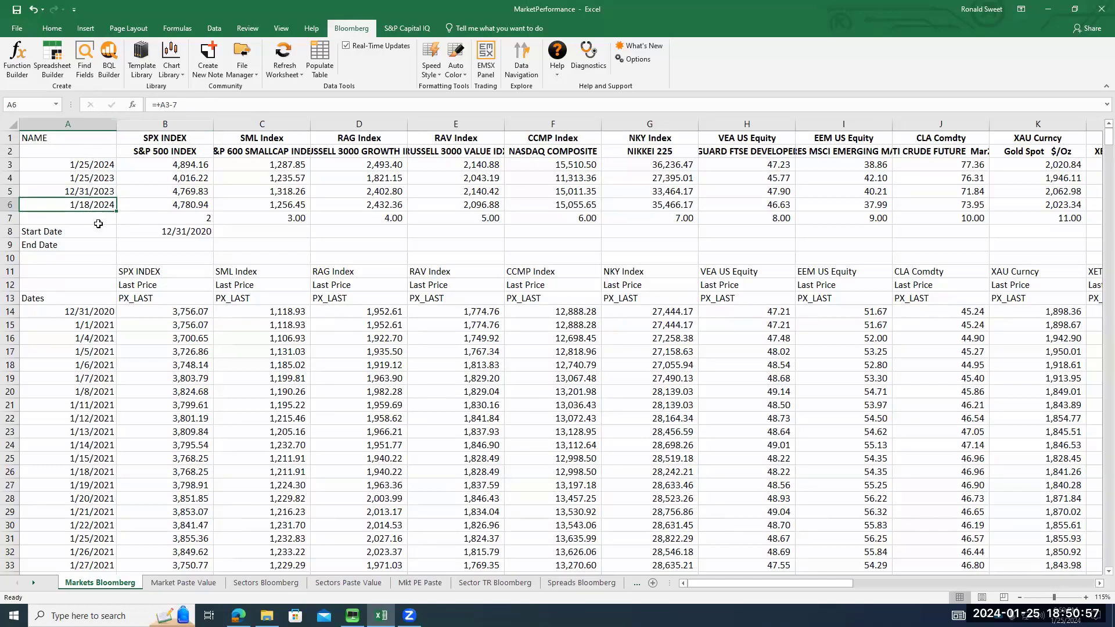
pyautogui.press('Right')
pyautogui.press('Right')
pyautogui.press('Right')
pyautogui.press('Right')
pyautogui.press('Right')
pyautogui.press('Right')
pyautogui.press('Right')
pyautogui.press('Right')
pyautogui.press('Right')
pyautogui.press('Right')
pyautogui.press('Right')
pyautogui.press('Right')
pyautogui.press('Right')
pyautogui.press('Right')
pyautogui.press('Right')
pyautogui.press('Right')
pyautogui.press('Right')
pyautogui.press('Right')
pyautogui.press('Right')
pyautogui.press('Right')
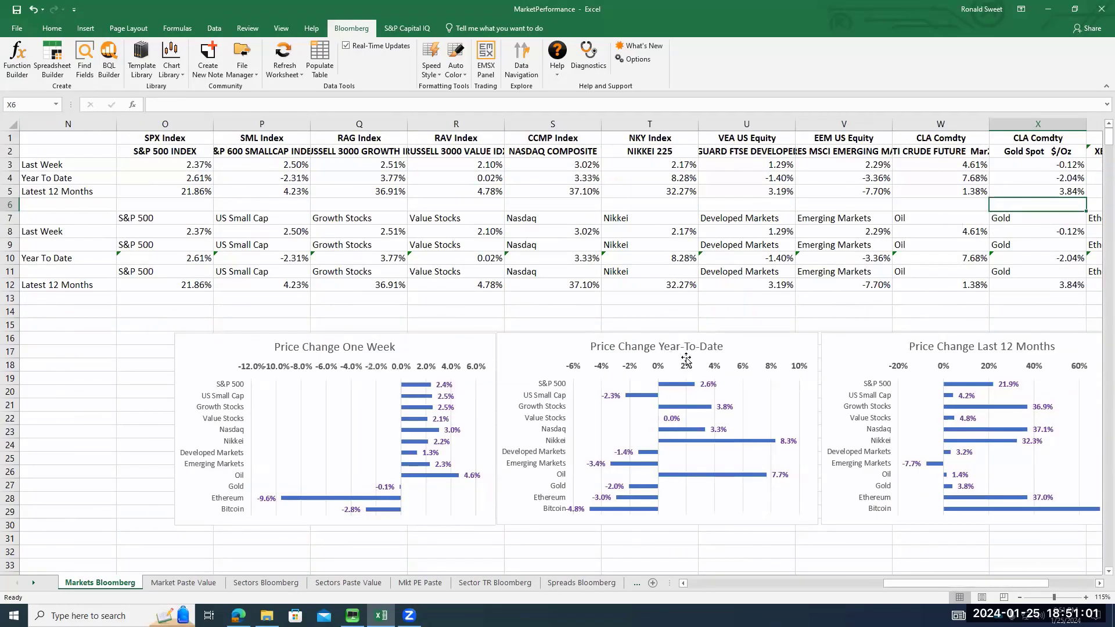
pyautogui.moveTo(893, 588); pyautogui.dragTo(912, 588)
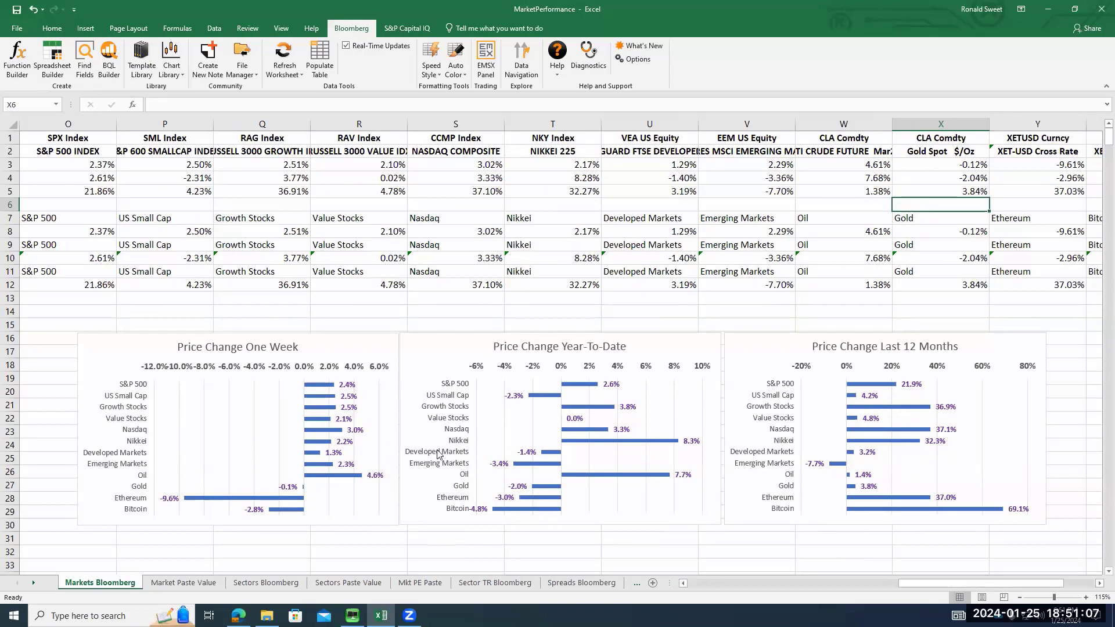
pyautogui.moveTo(901, 587); pyautogui.dragTo(673, 581)
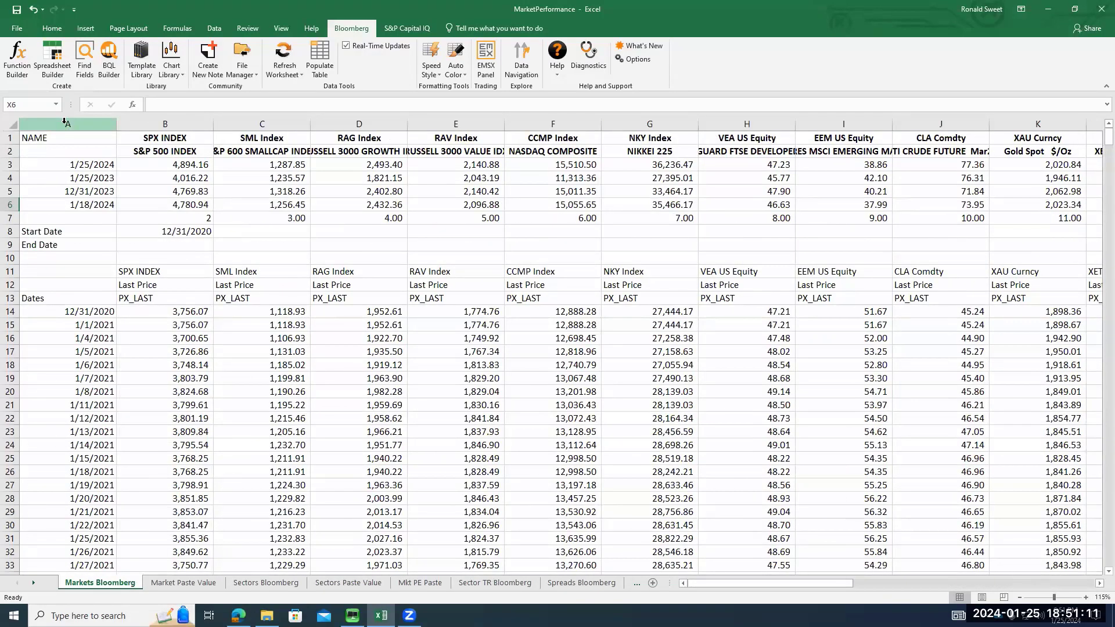
# Copy columns A through M of the Markets Bloomberg sheet
pyautogui.click(66, 123)
pyautogui.hotkey('shift', 'Right')
pyautogui.hotkey('shift', 'Right')
pyautogui.hotkey('shift', 'Right')
pyautogui.hotkey('shift', 'Right')
pyautogui.hotkey('shift', 'Right')
pyautogui.hotkey('shift', 'Right')
pyautogui.hotkey('shift', 'Right')
pyautogui.hotkey('shift', 'Right')
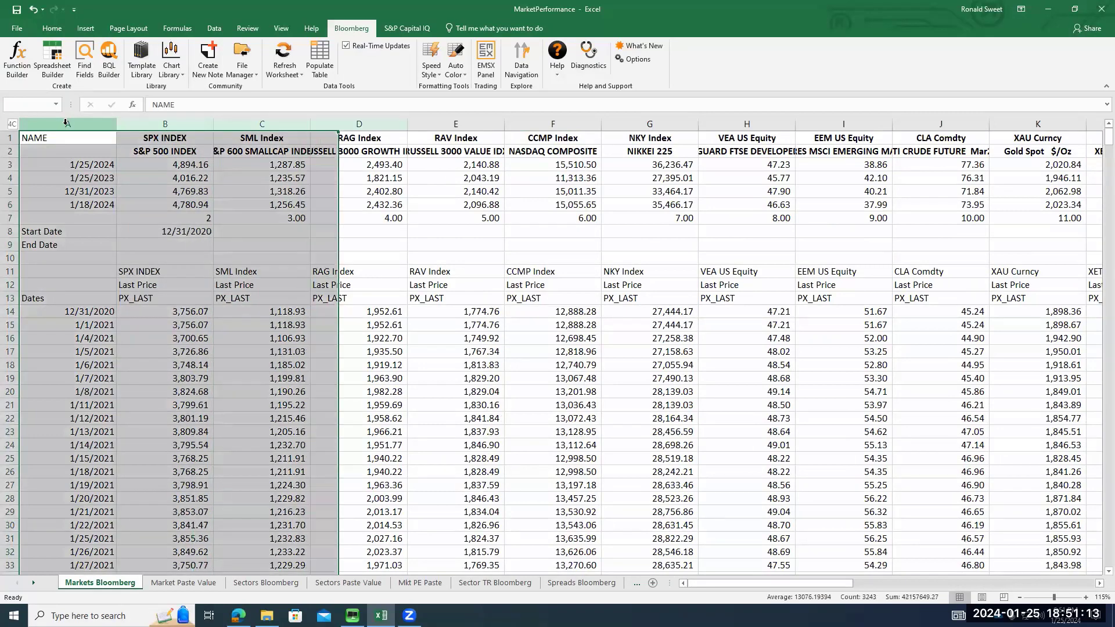
pyautogui.hotkey('shift', 'Right')
pyautogui.hotkey('shift', 'Right')
pyautogui.hotkey('shift', 'Right')
pyautogui.hotkey('shift', 'Right')
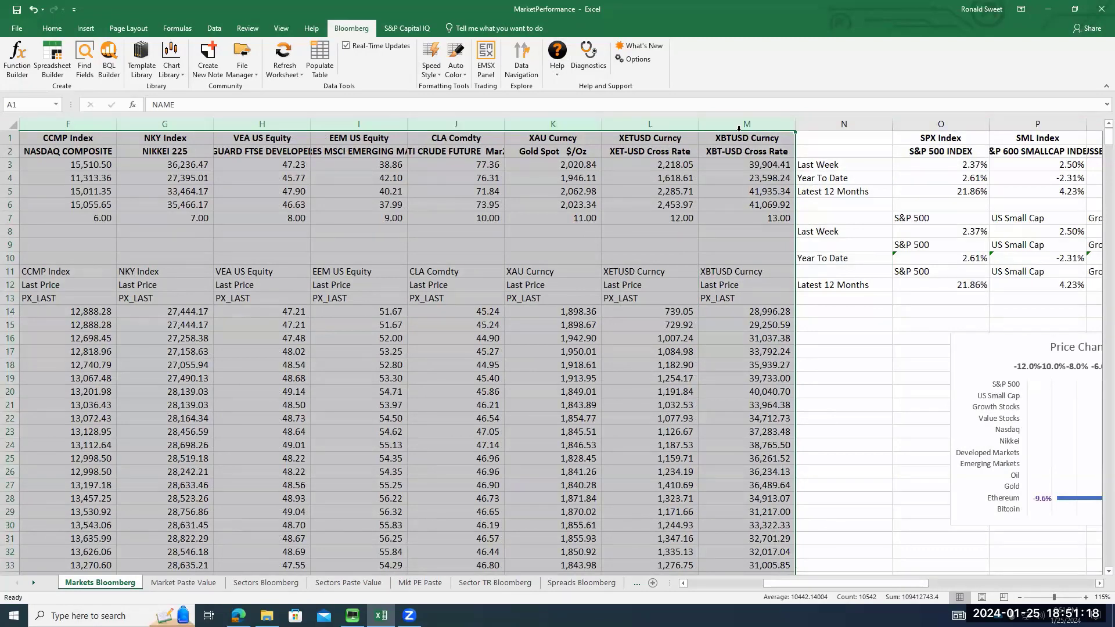
pyautogui.rightClick(636, 129)
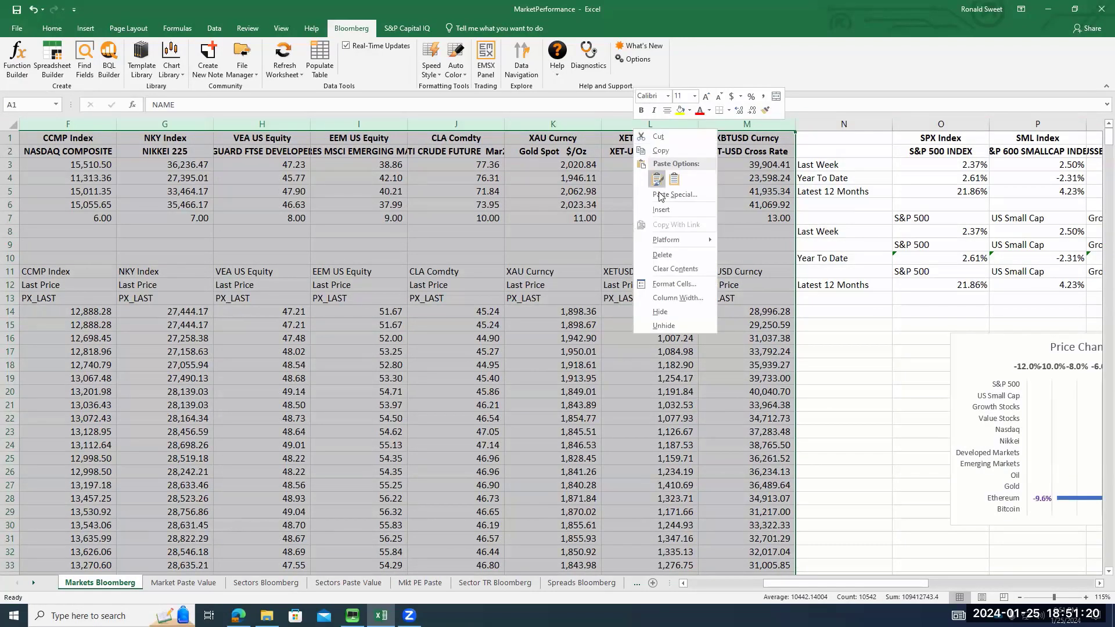
pyautogui.click(660, 150)
pyautogui.hscroll(-3, 33, 442)
pyautogui.hscroll(-3, 33, 442)
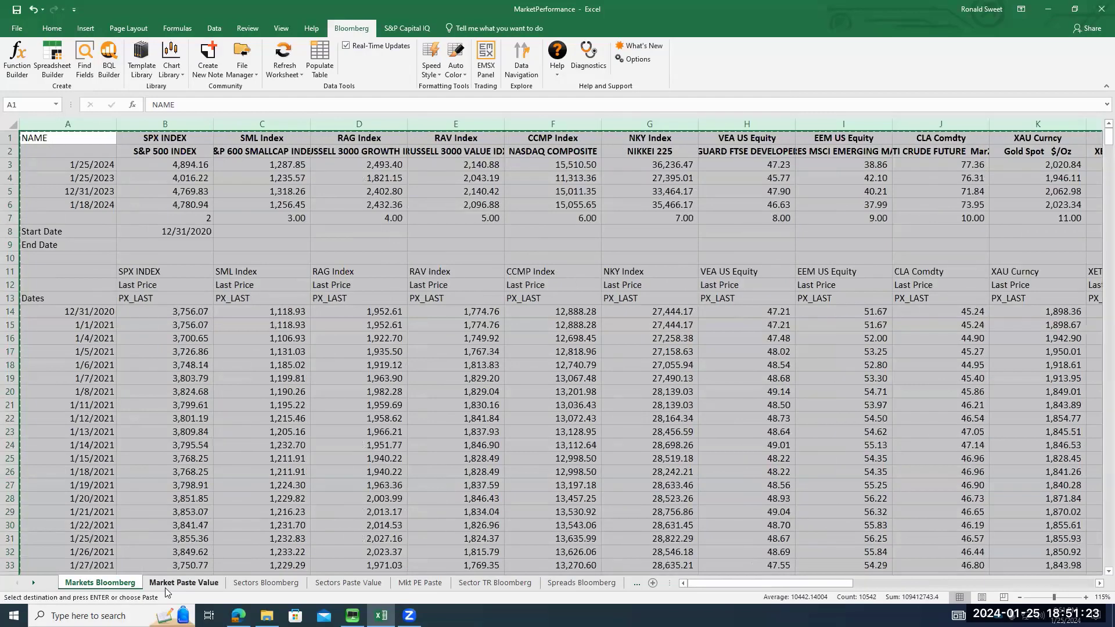
# Paste the copied columns as values at A1 of Market Paste Value and move across to the charts
pyautogui.click(184, 582)
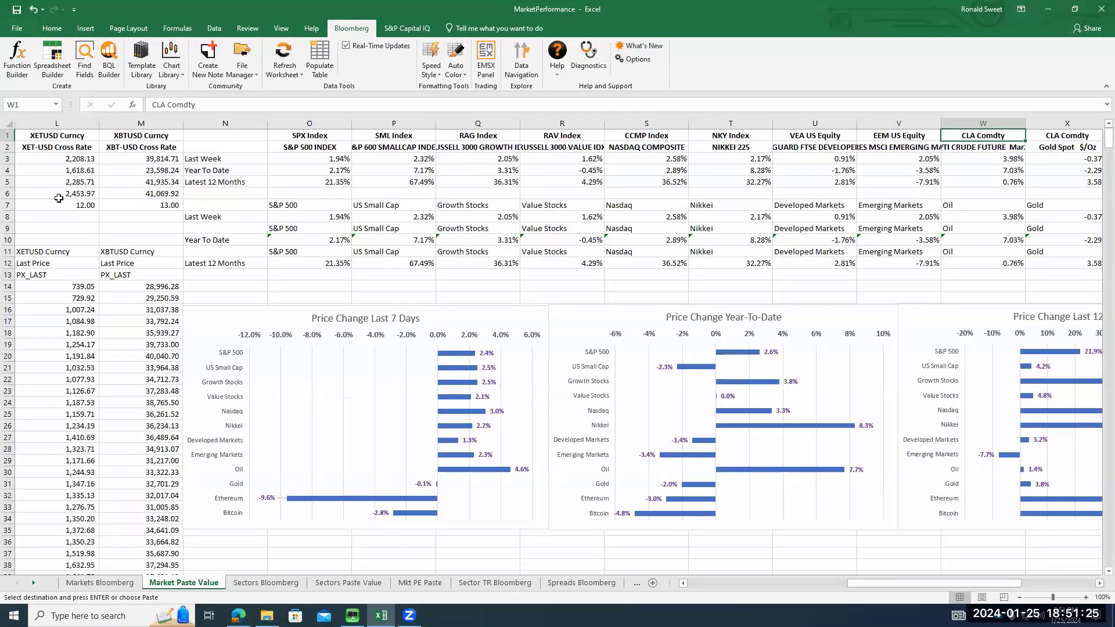
pyautogui.hscroll(-4, 58, 199)
pyautogui.click(41, 134)
pyautogui.rightClick(41, 134)
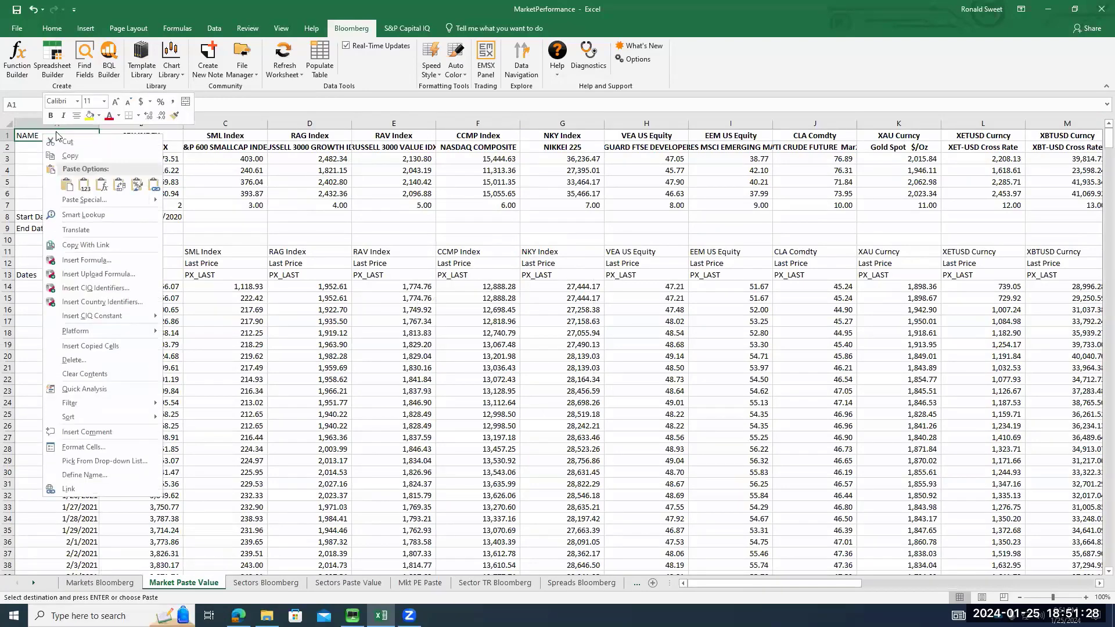
pyautogui.click(84, 187)
pyautogui.hotkey('ctrl', 'c')
pyautogui.press('Right')
pyautogui.press('Right')
pyautogui.press('Right')
pyautogui.press('Right')
pyautogui.press('Right')
pyautogui.press('Right')
pyautogui.press('Right')
pyautogui.press('Right')
pyautogui.press('Right')
pyautogui.press('Right')
pyautogui.press('Right')
pyautogui.press('Right')
pyautogui.press('Right')
pyautogui.press('Right')
pyautogui.press('Right')
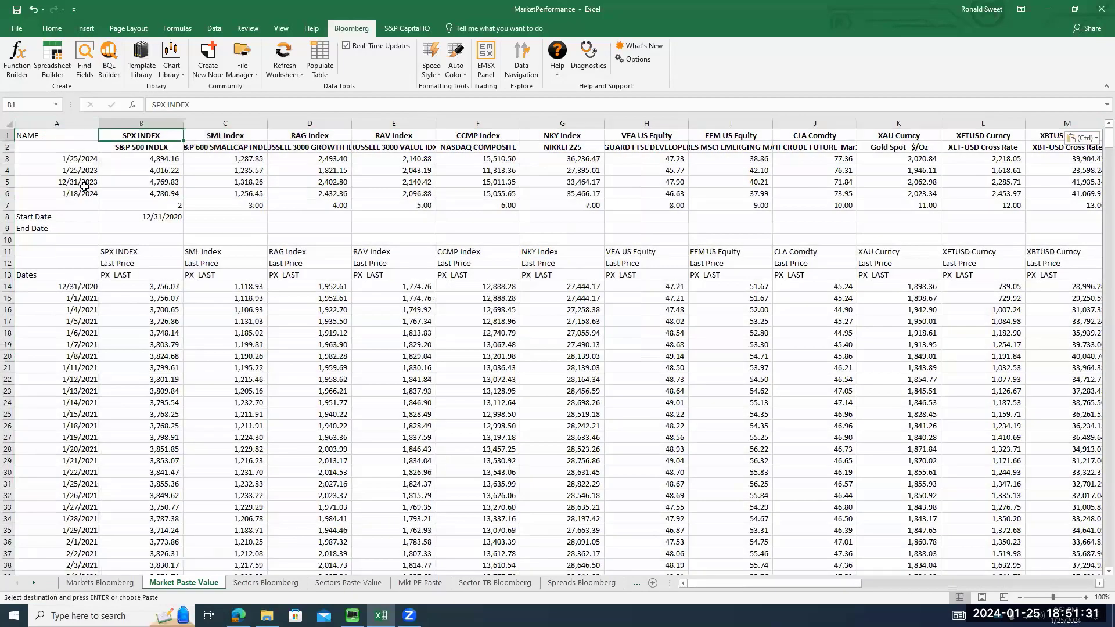
pyautogui.press('Right')
pyautogui.press('Right')
pyautogui.press('Right')
pyautogui.press('Right')
pyautogui.press('Right')
pyautogui.press('Right')
pyautogui.press('Right')
pyautogui.press('Right')
pyautogui.press('Right')
pyautogui.press('Right')
pyautogui.press('Right')
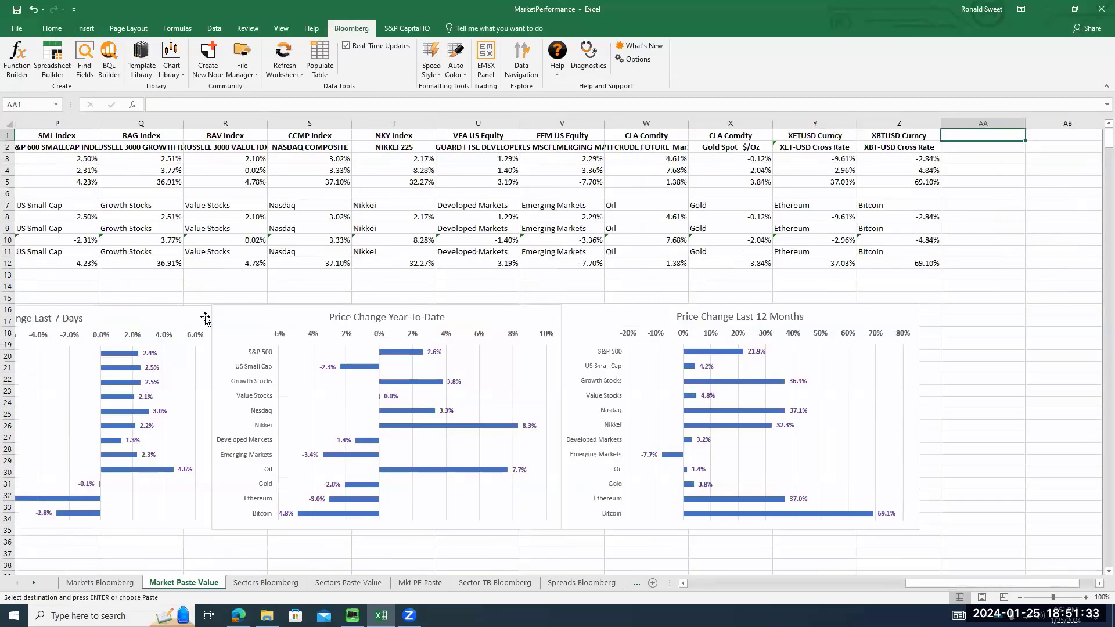
pyautogui.click(683, 583)
pyautogui.click(683, 583)
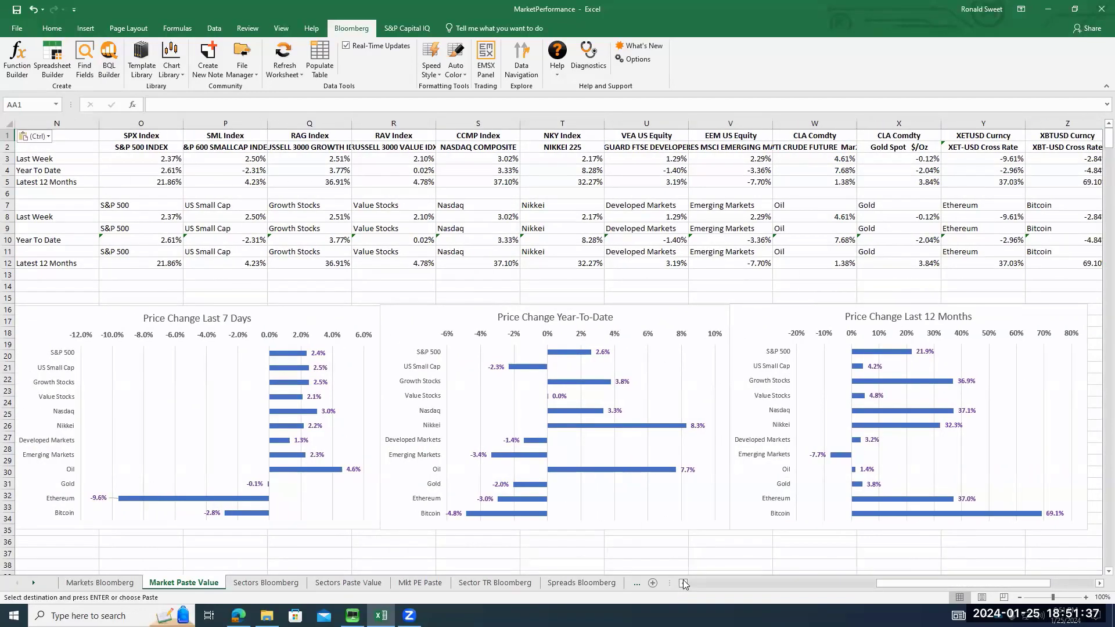
# Open Sectors Bloomberg and step through the sector tickers and name lookup formulas in rows 1–2
pyautogui.hotkey('ctrl', 'pageup')
pyautogui.click(271, 584)
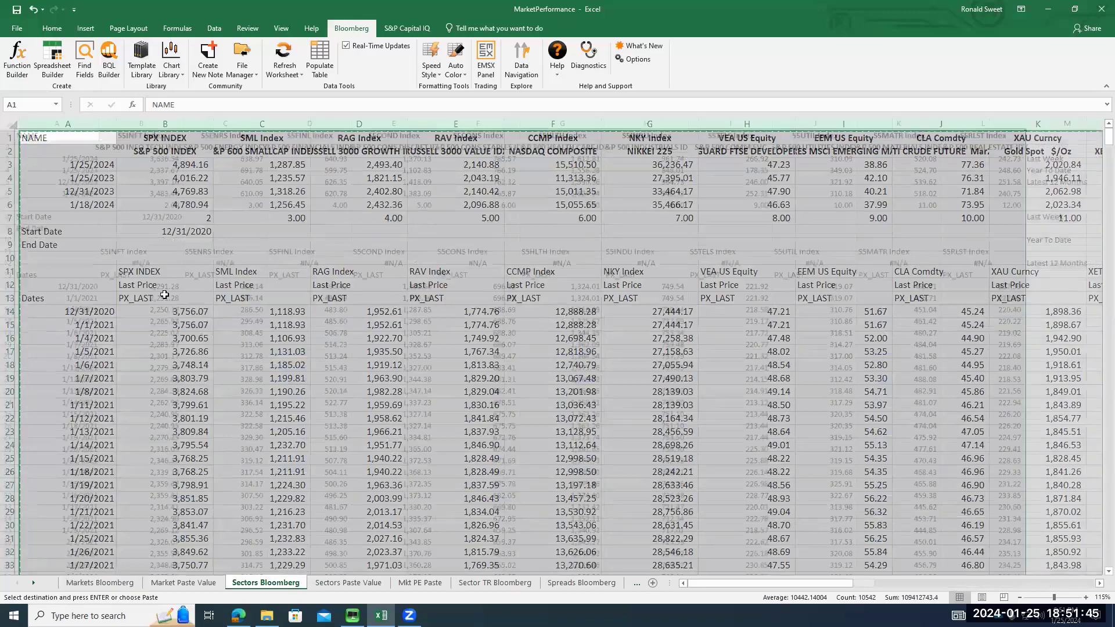
pyautogui.click(138, 241)
pyautogui.hotkey('ctrl', 'Up')
pyautogui.hotkey('ctrl', 'Up')
pyautogui.press('Right')
pyautogui.press('Down')
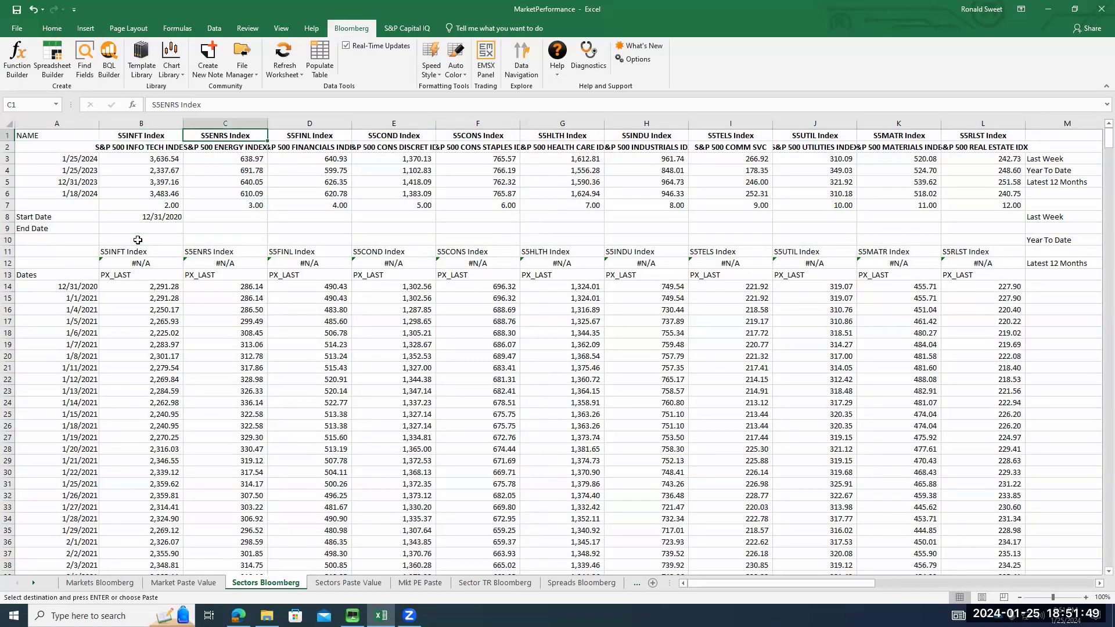
pyautogui.press('Right')
pyautogui.press('Right')
pyautogui.press('Left')
pyautogui.press('Left')
pyautogui.press('Left')
pyautogui.press('Right')
pyautogui.press('Right')
pyautogui.press('Right')
pyautogui.press('Right')
pyautogui.press('Right')
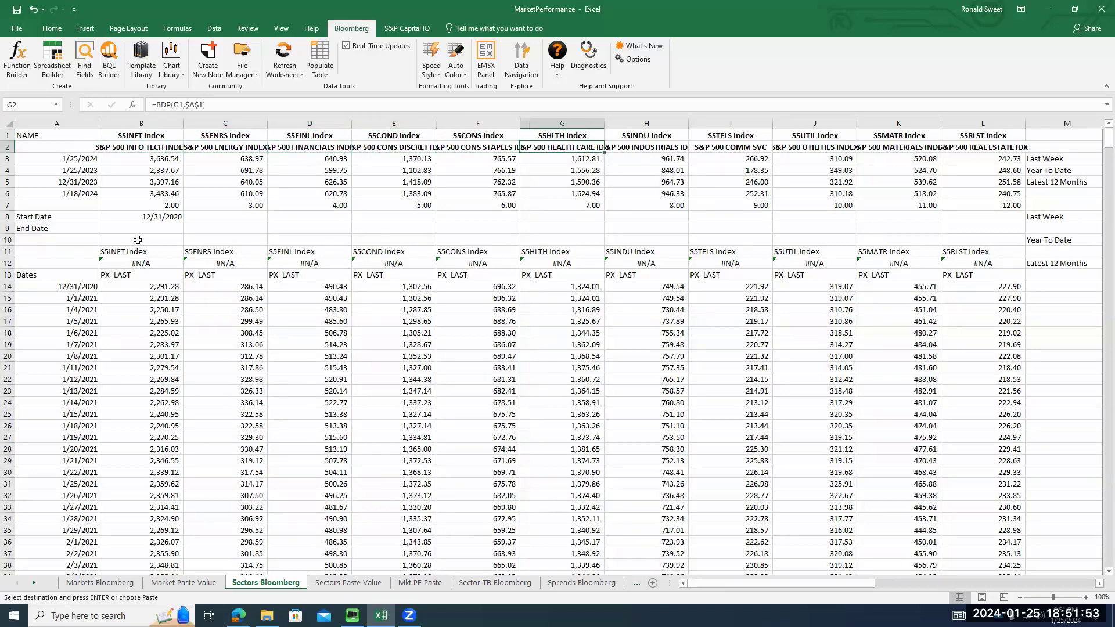
pyautogui.press('Right')
pyautogui.press('Right')
pyautogui.press('Right')
pyautogui.press('Right')
pyautogui.press('Right')
pyautogui.press('Right')
pyautogui.press('Right')
pyautogui.press('Right')
pyautogui.press('Right')
pyautogui.press('Right')
pyautogui.press('Right')
pyautogui.press('Right')
pyautogui.press('Right')
pyautogui.press('Right')
pyautogui.press('Right')
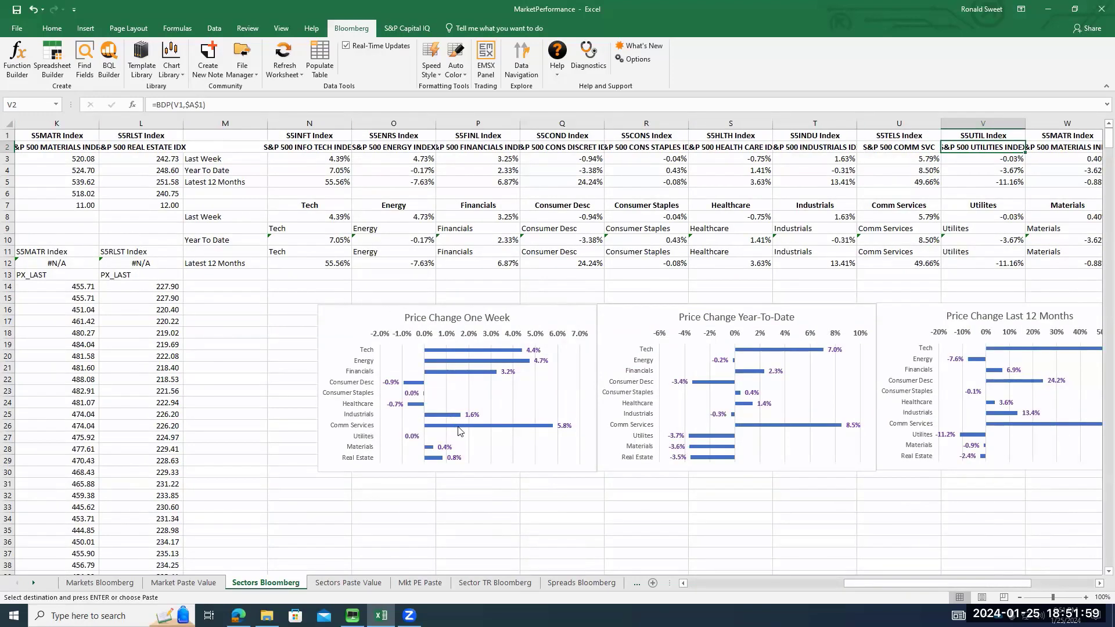
# Review the sector price-change bar charts, scrolling the sheet horizontally across them
pyautogui.moveTo(541, 430)
pyautogui.moveTo(699, 441)
pyautogui.moveTo(767, 431)
pyautogui.moveTo(768, 353)
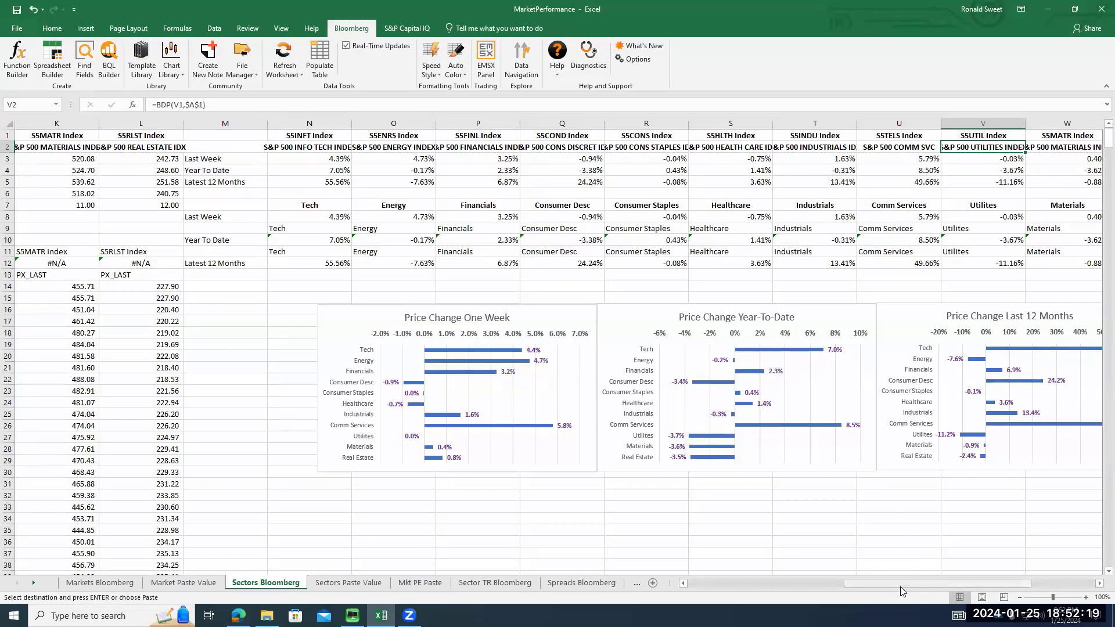
pyautogui.moveTo(901, 585); pyautogui.dragTo(963, 582)
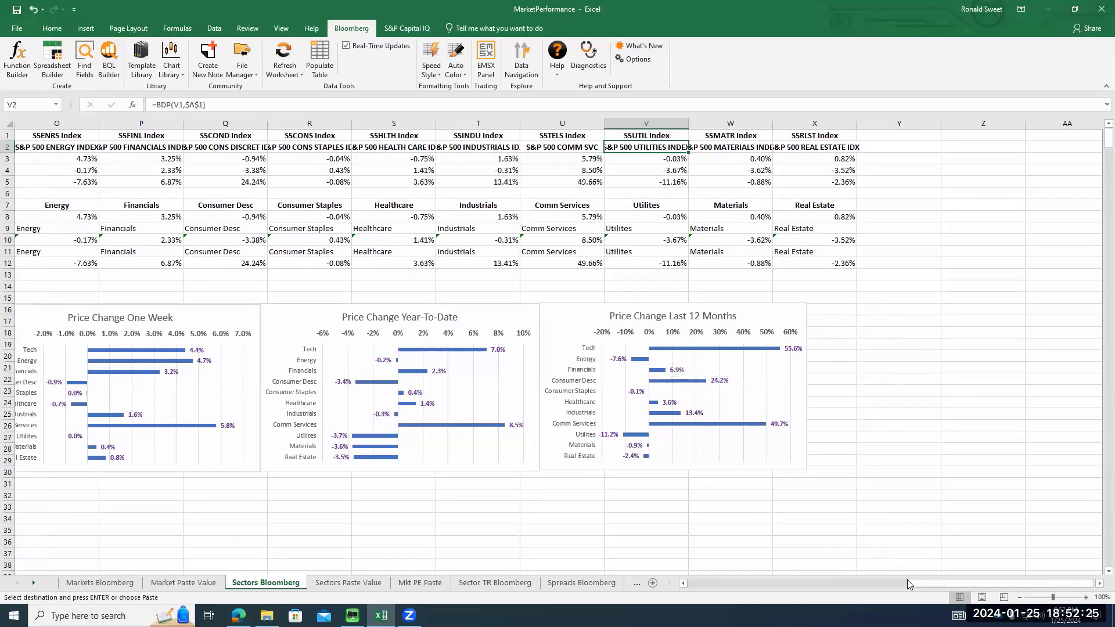
pyautogui.moveTo(915, 583); pyautogui.dragTo(695, 576)
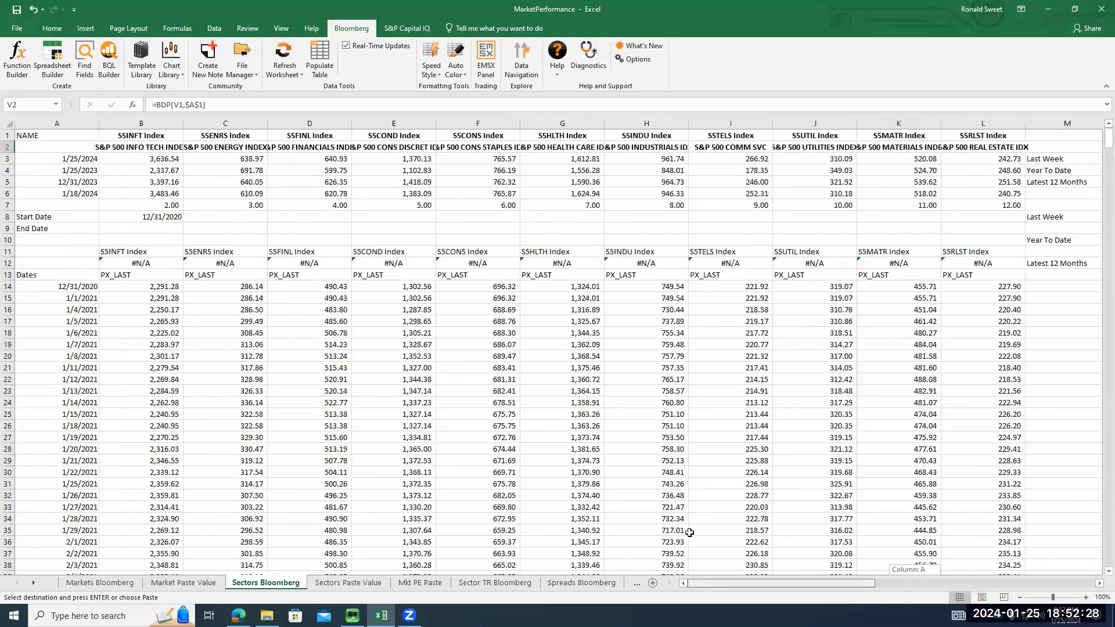
# Copy columns A through L of the Sectors Bloomberg sheet
pyautogui.click(43, 119)
pyautogui.hotkey('shift', 'Right')
pyautogui.hotkey('shift', 'Right')
pyautogui.hotkey('shift', 'Right')
pyautogui.hotkey('shift', 'Right')
pyautogui.hotkey('shift', 'Right')
pyautogui.hotkey('shift', 'Right')
pyautogui.hotkey('shift', 'Right')
pyautogui.hotkey('shift', 'Right')
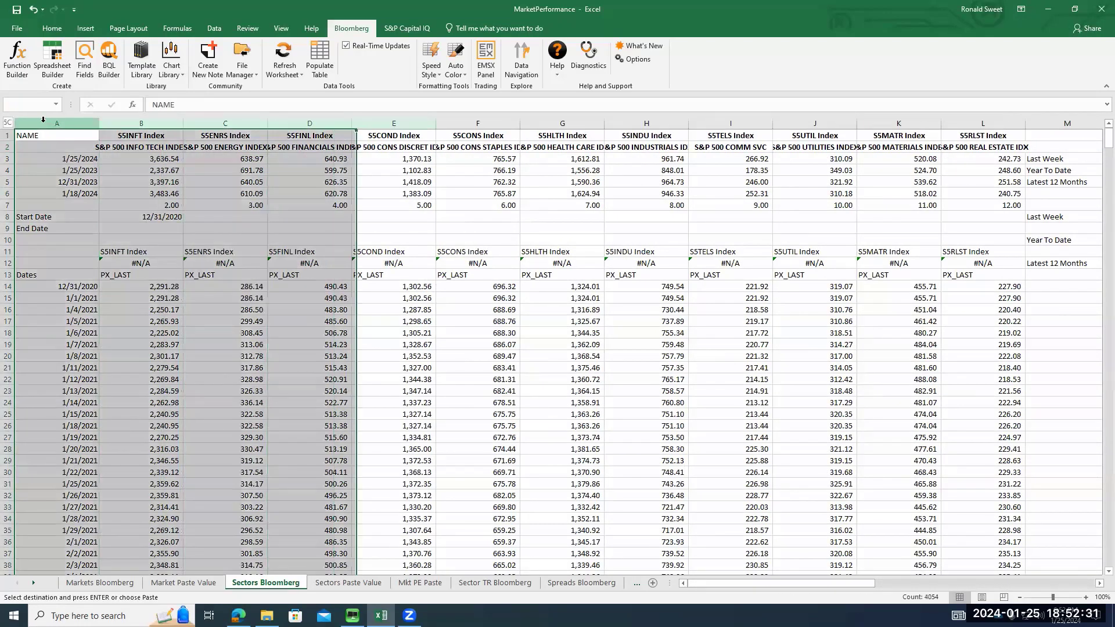
pyautogui.hotkey('shift', 'Right')
pyautogui.hotkey('shift', 'Right')
pyautogui.hotkey('shift', 'Right')
pyautogui.hotkey('shift', 'Right')
pyautogui.hotkey('shift', 'Left')
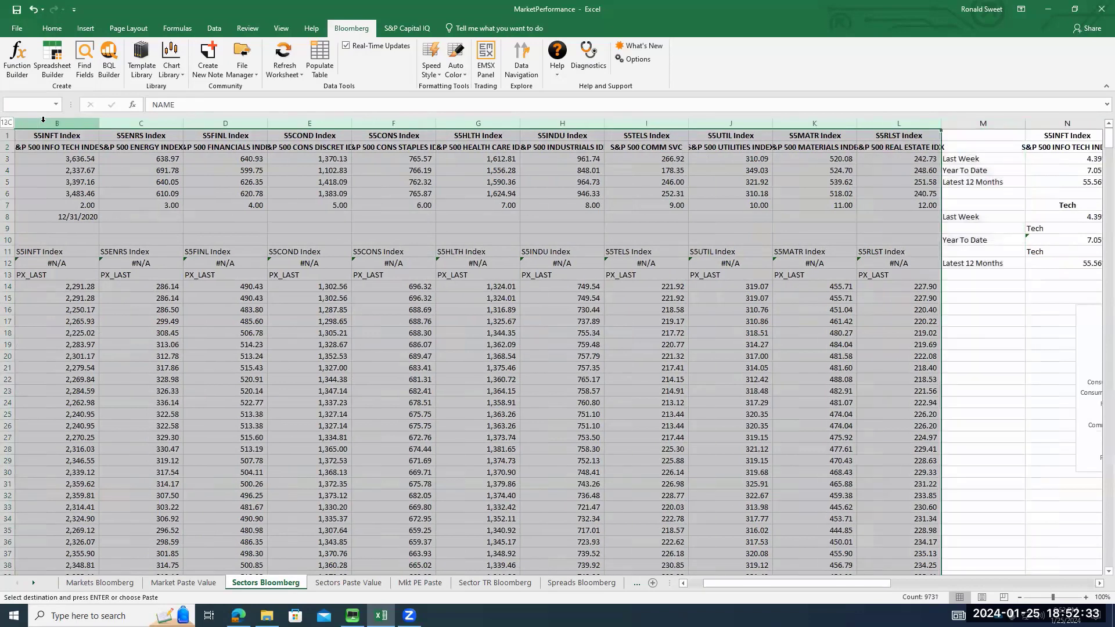
pyautogui.rightClick(542, 124)
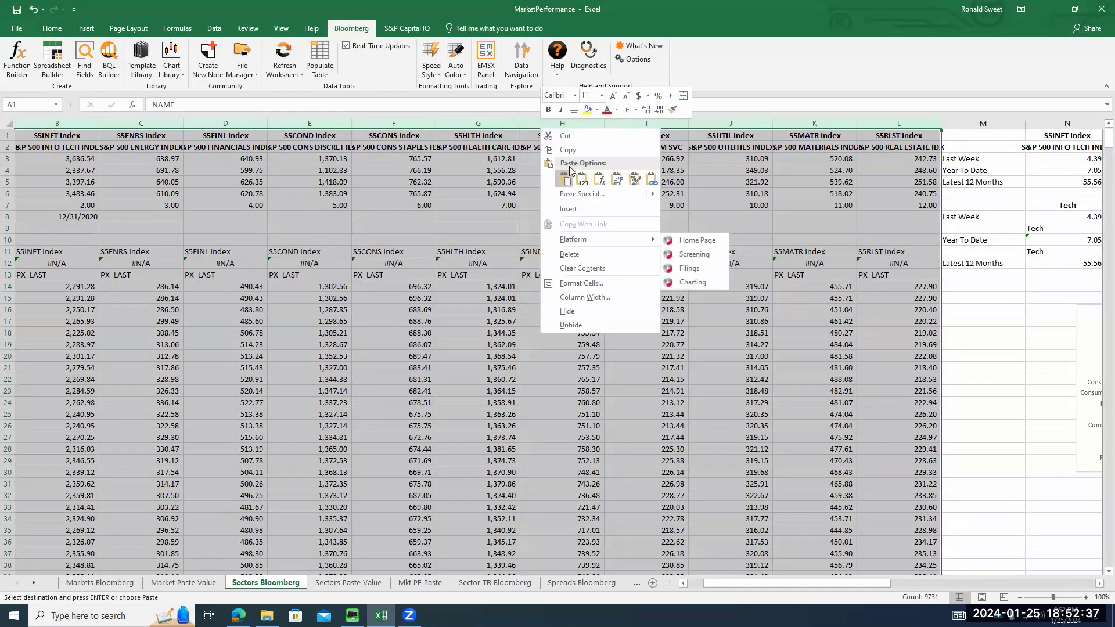
pyautogui.click(568, 152)
# Paste them as values at A1 of Sectors Paste Value, then return to Markets Bloomberg
pyautogui.click(349, 583)
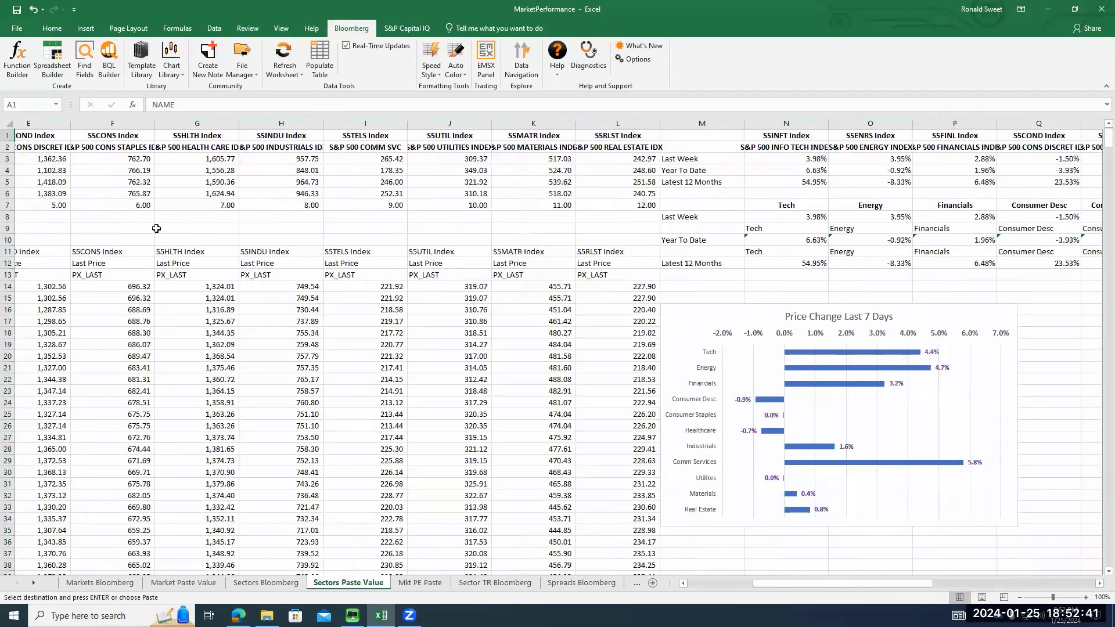
pyautogui.rightClick(71, 135)
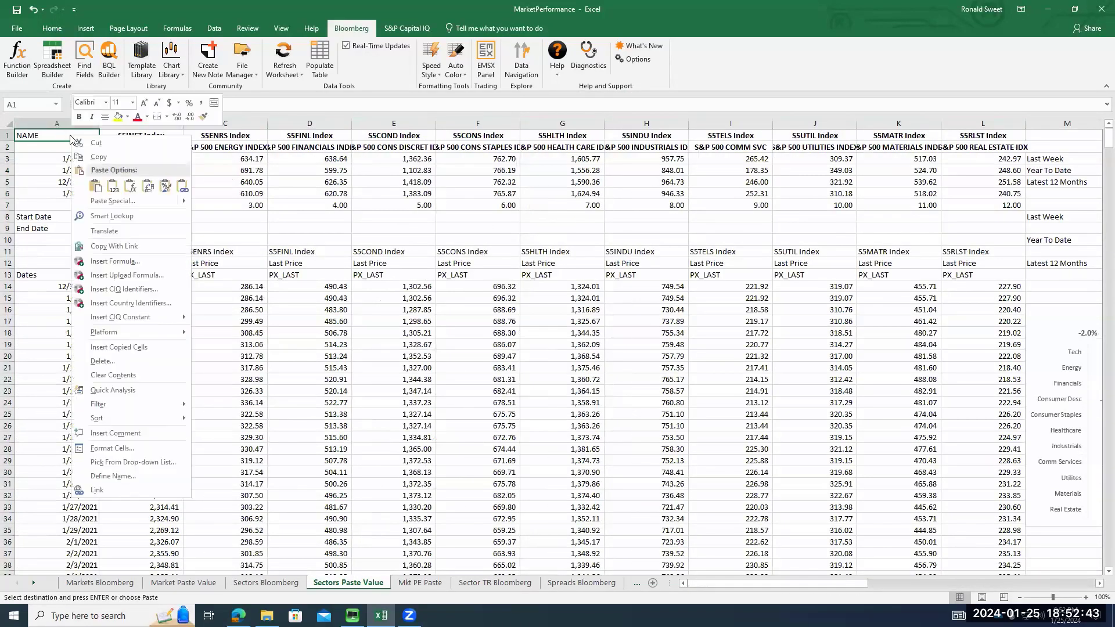
pyautogui.click(111, 186)
pyautogui.press('Right')
pyautogui.press('Right')
pyautogui.press('Right')
pyautogui.press('Right')
pyautogui.press('Right')
pyautogui.press('Right')
pyautogui.press('Right')
pyautogui.press('Right')
pyautogui.press('Right')
pyautogui.press('Right')
pyautogui.press('Right')
pyautogui.press('Right')
pyautogui.press('Right')
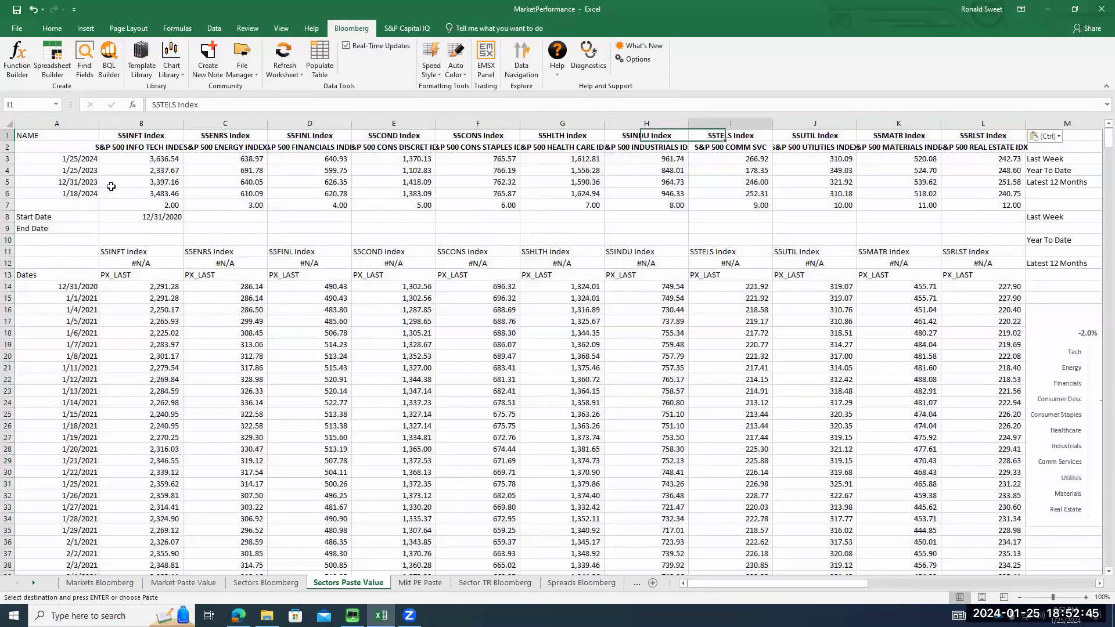
pyautogui.press('Right')
pyautogui.press('Right')
pyautogui.press('Right')
pyautogui.press('Right')
pyautogui.press('Right')
pyautogui.hotkey('ctrl', 'Home')
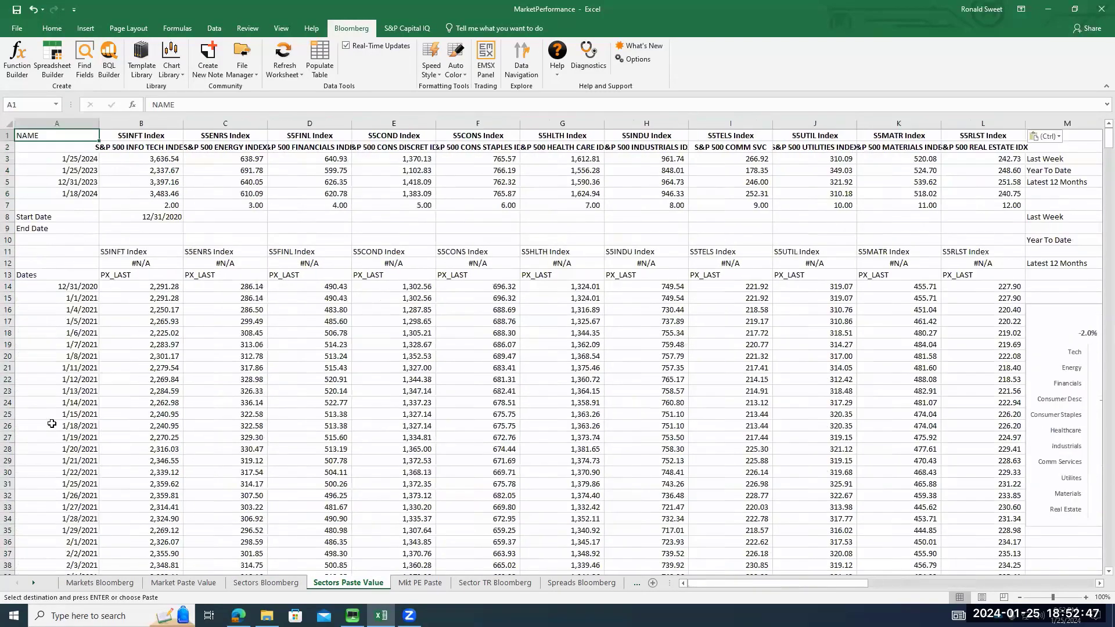
pyautogui.click(94, 582)
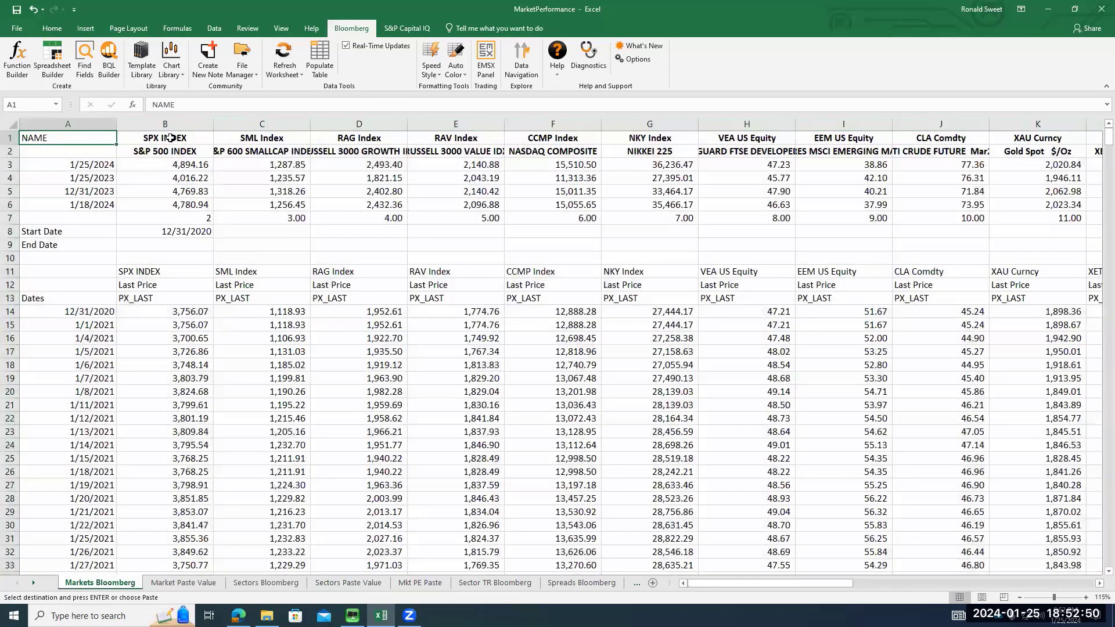
pyautogui.click(169, 138)
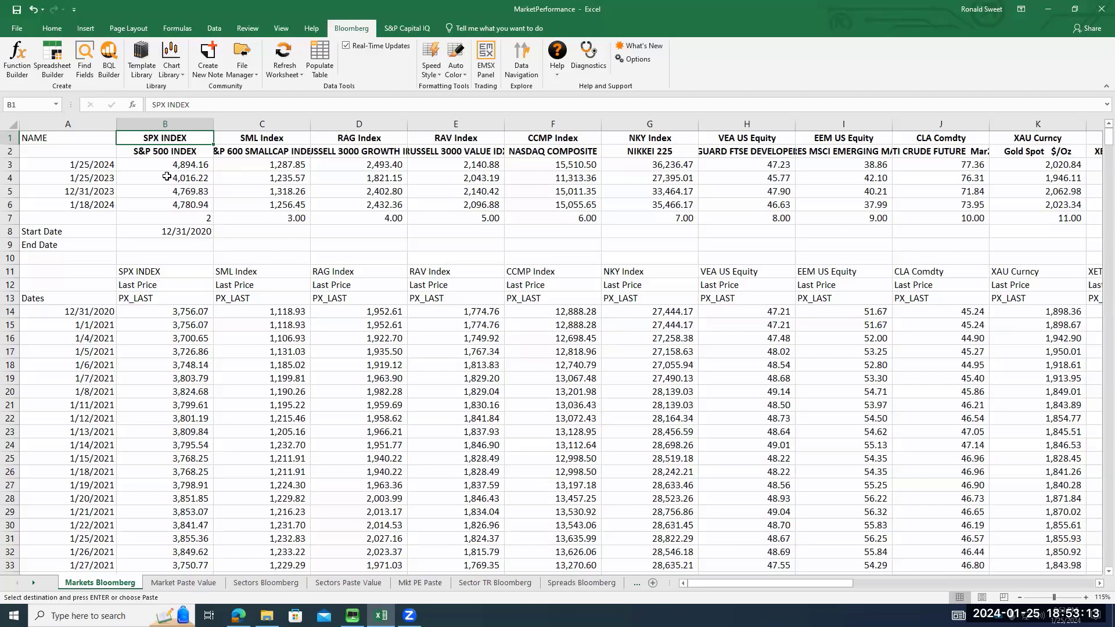
# Enter AAPL US EQUITY as the ticker in cell B1
pyautogui.write('AAPL')
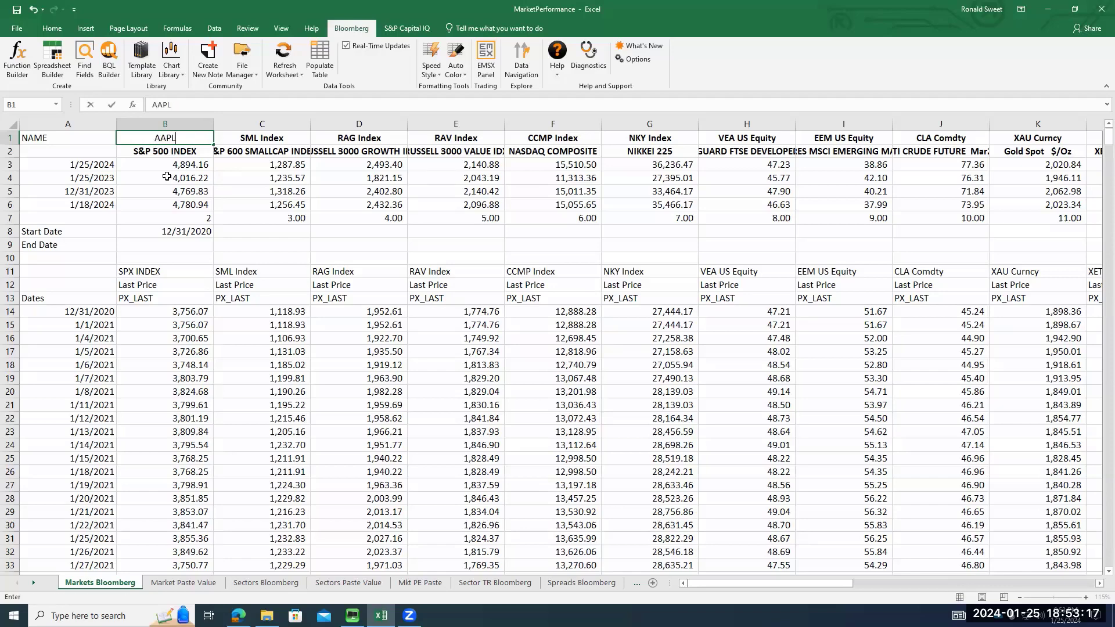
pyautogui.write(' US EQUITY')
pyautogui.press('Return')
pyautogui.press('Up')
pyautogui.press('Right')
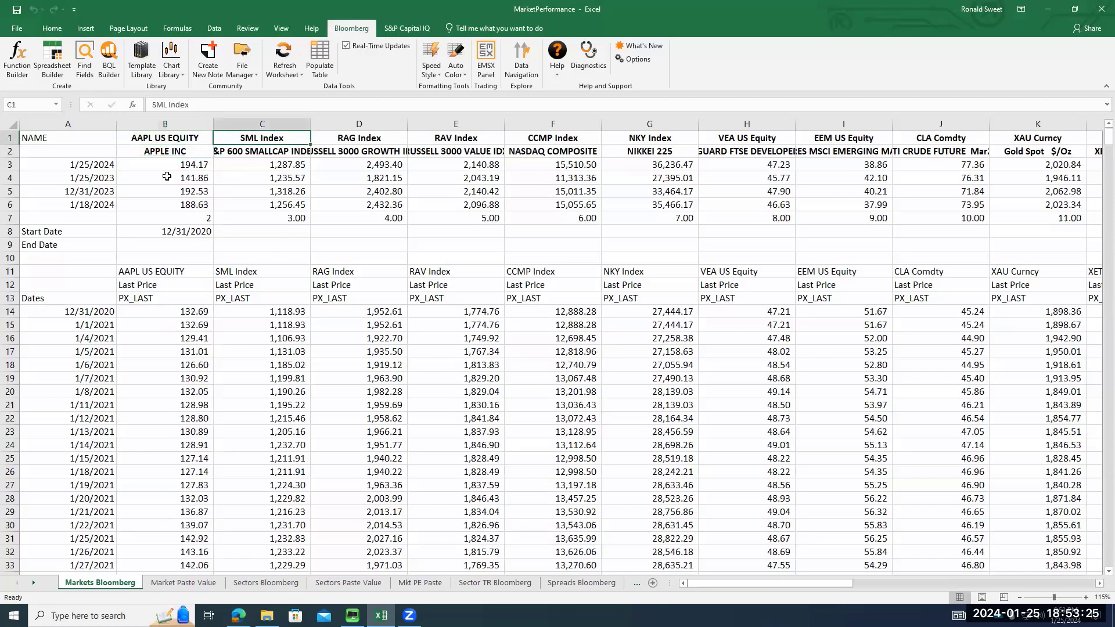
pyautogui.press('Right')
pyautogui.press('Left')
pyautogui.press('Left')
pyautogui.press('Left')
pyautogui.press('Right')
pyautogui.press('Right')
pyautogui.press('Right')
pyautogui.press('Right')
pyautogui.press('Right')
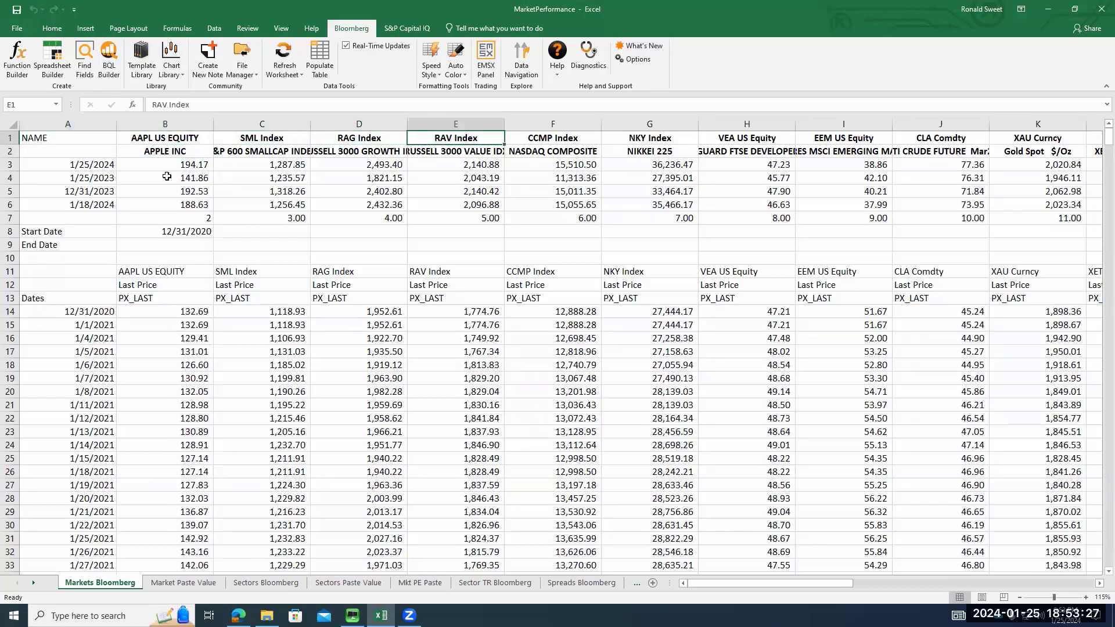
pyautogui.press('Left')
pyautogui.press('Left')
pyautogui.press('Left')
pyautogui.press('Left')
# Review column B down to the field-name formula in B12 and the BDH formula in A14
pyautogui.press('Down')
pyautogui.press('Down')
pyautogui.press('Down')
pyautogui.press('Down')
pyautogui.press('Down')
pyautogui.press('Down')
pyautogui.press('Down')
pyautogui.press('Down')
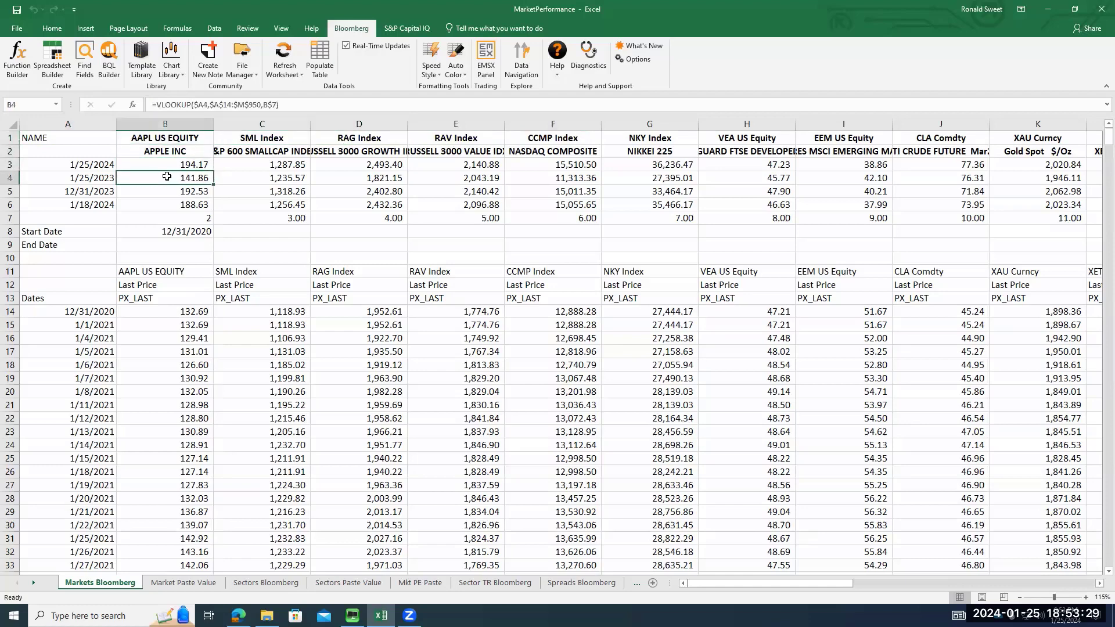
pyautogui.press('Down')
pyautogui.press('Down')
pyautogui.press('Down')
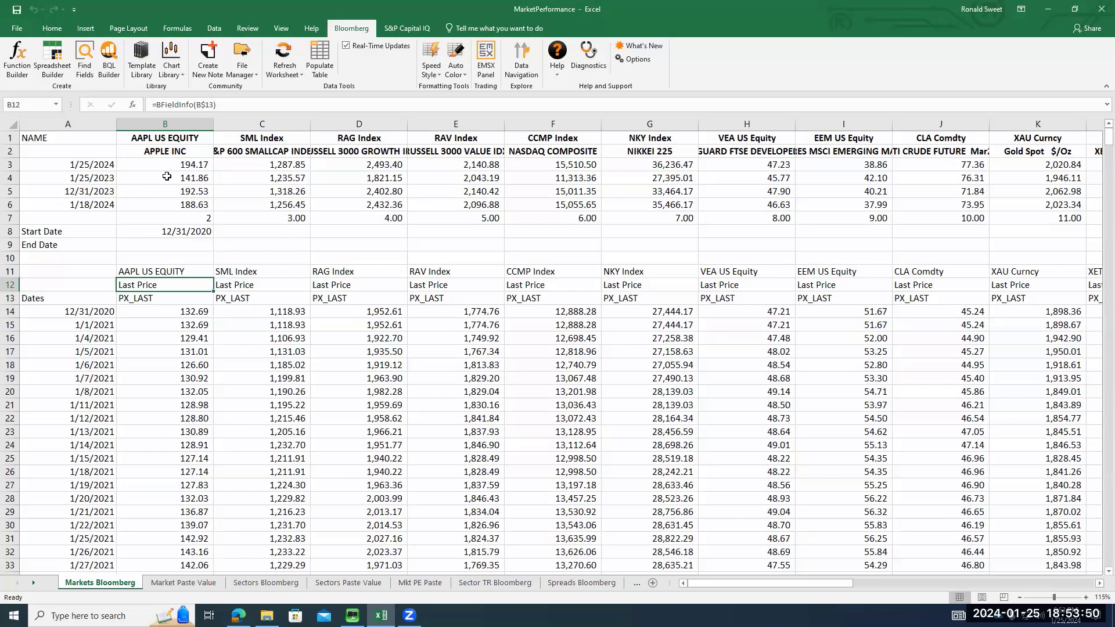
pyautogui.press('Up')
pyautogui.press('Up')
pyautogui.press('Up')
pyautogui.press('Up')
pyautogui.press('Up')
pyautogui.press('Up')
pyautogui.press('Up')
pyautogui.press('Up')
pyautogui.press('Up')
pyautogui.press('Up')
pyautogui.press('Up')
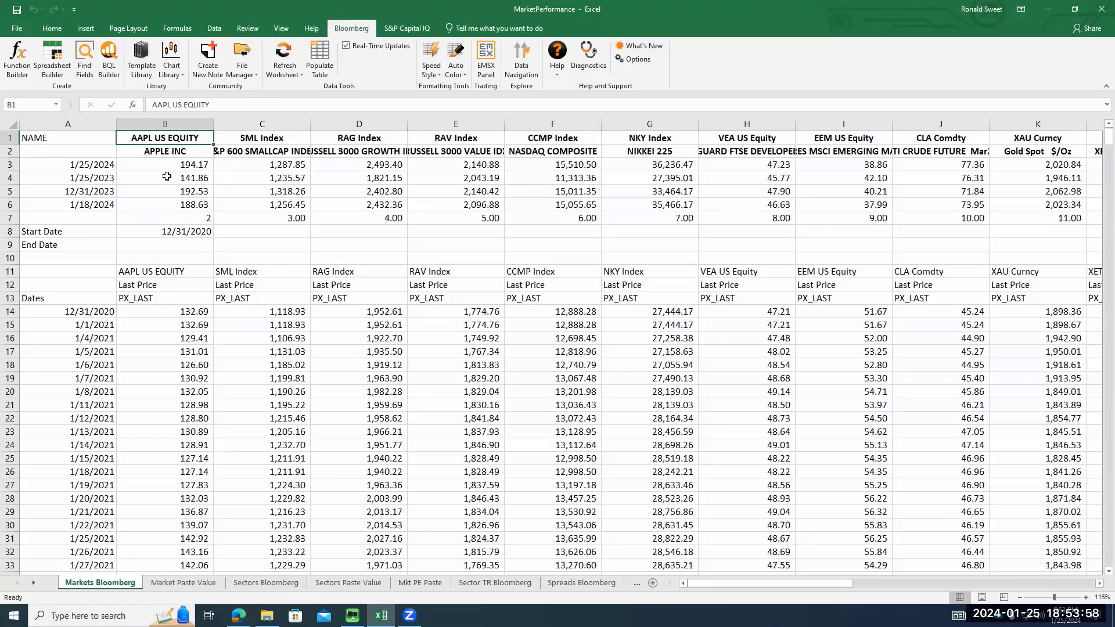
pyautogui.click(72, 311)
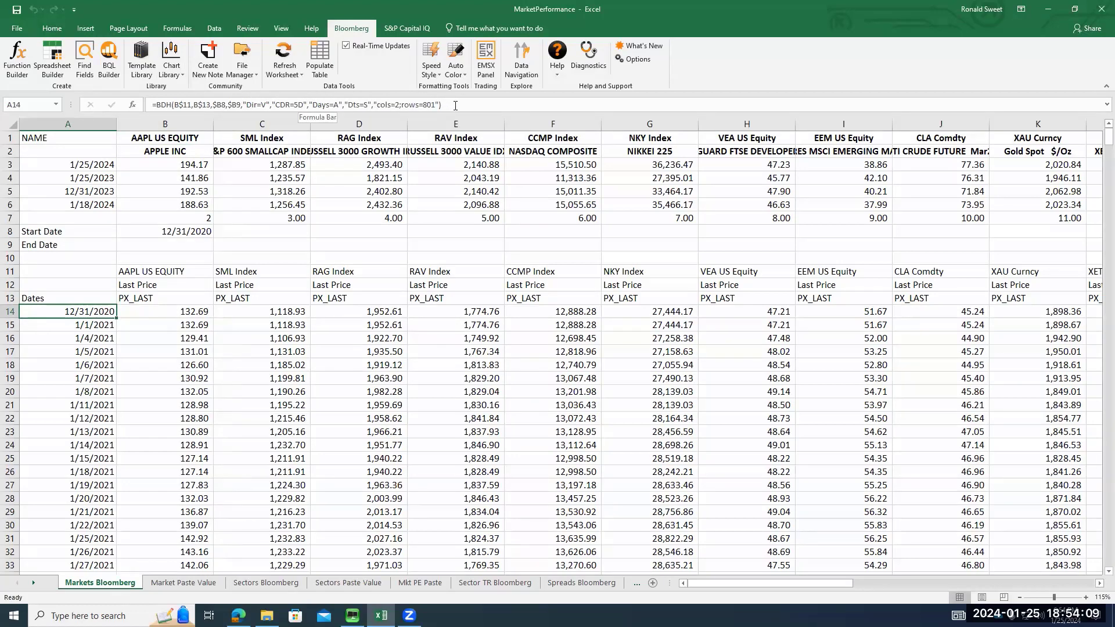
pyautogui.press('Down')
pyautogui.press('Up')
# Add a new blank worksheet, Sheet1, with the New sheet (+) button
pyautogui.click(653, 584)
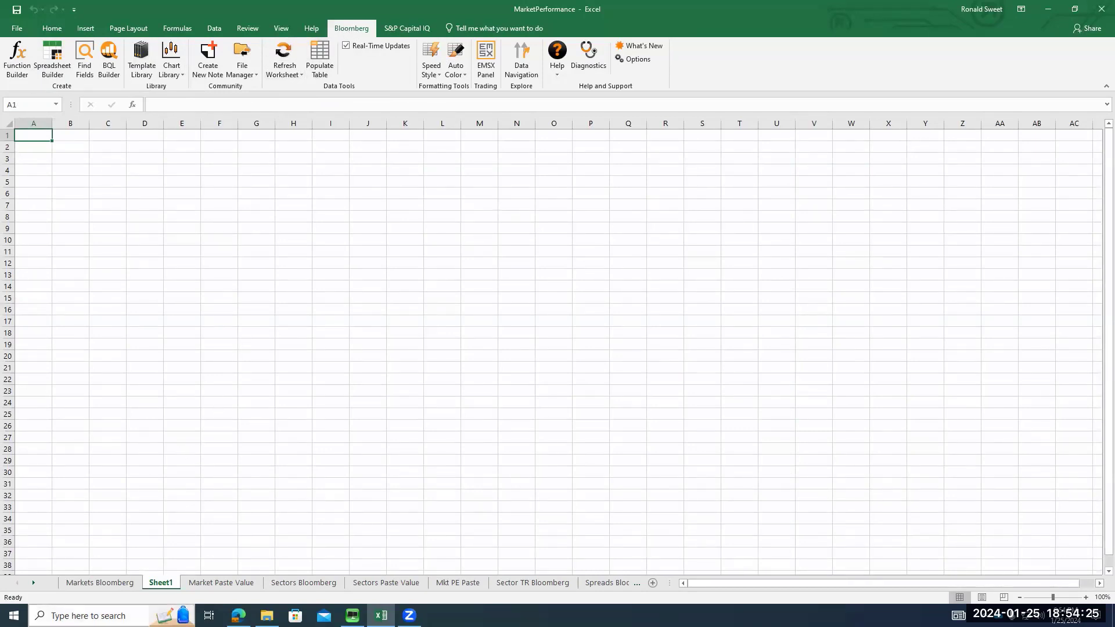
pyautogui.press('super+s')
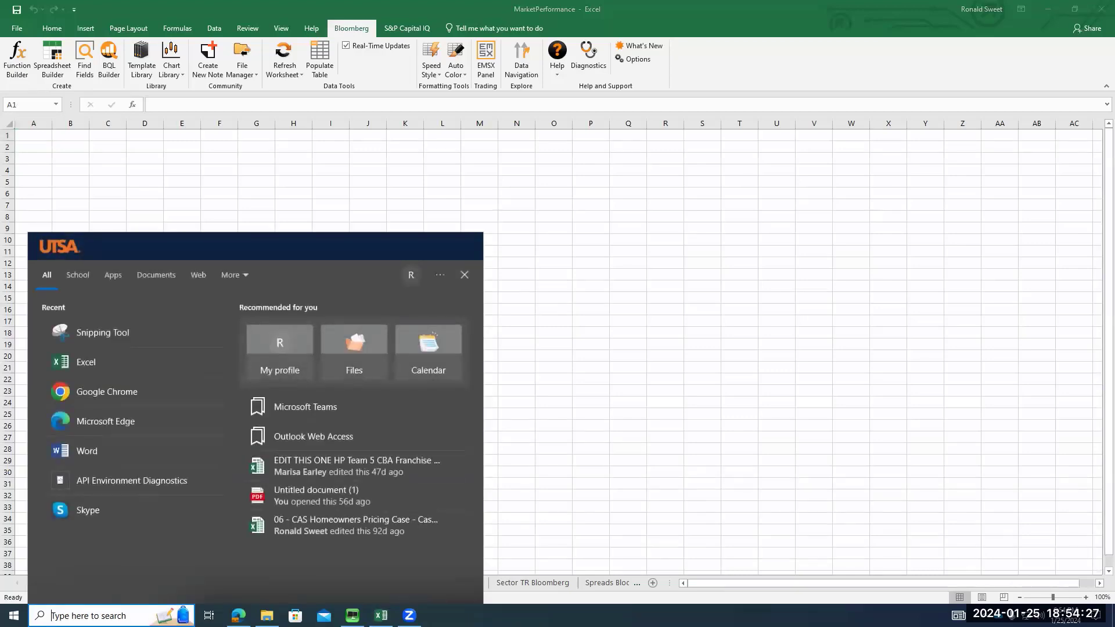
pyautogui.write('api')
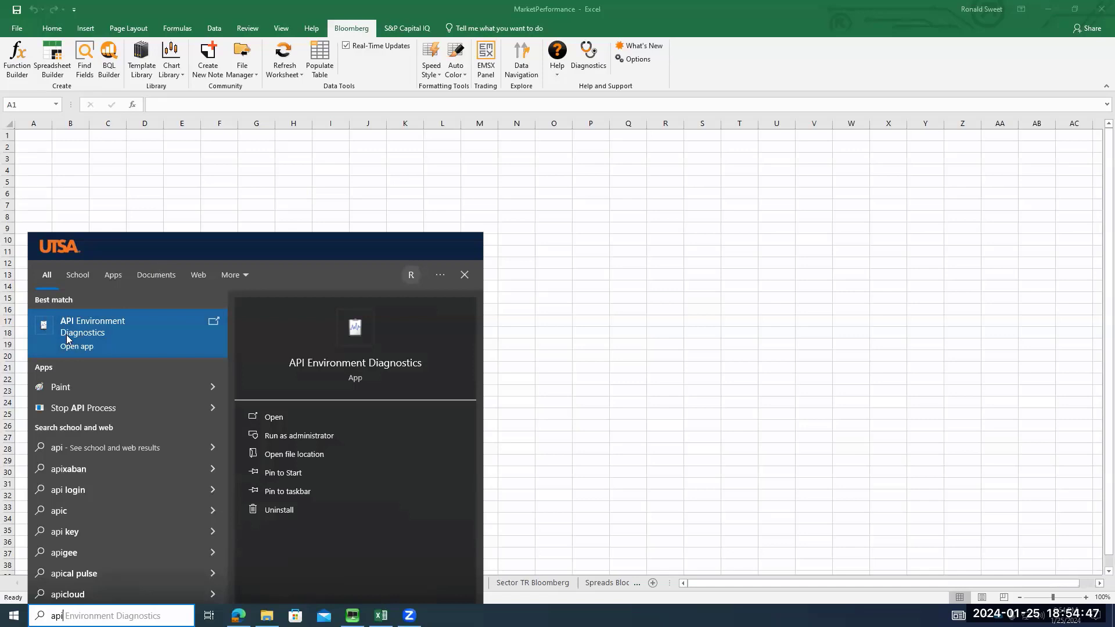
pyautogui.click(194, 182)
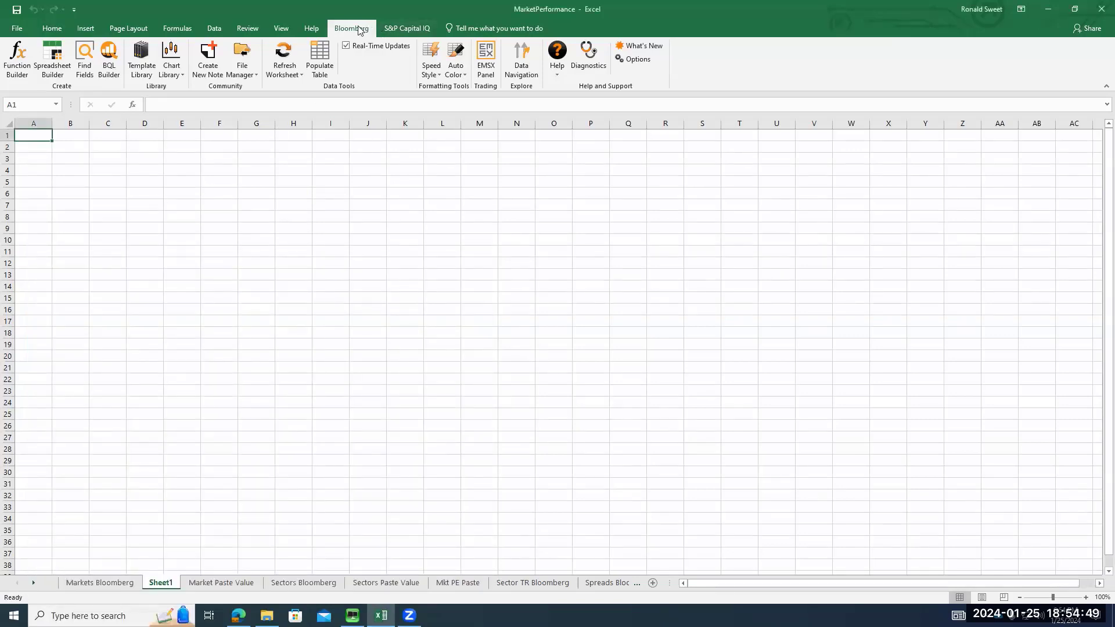
# Start Bloomberg Spreadsheet Builder with the Historical Data Table template
pyautogui.click(49, 59)
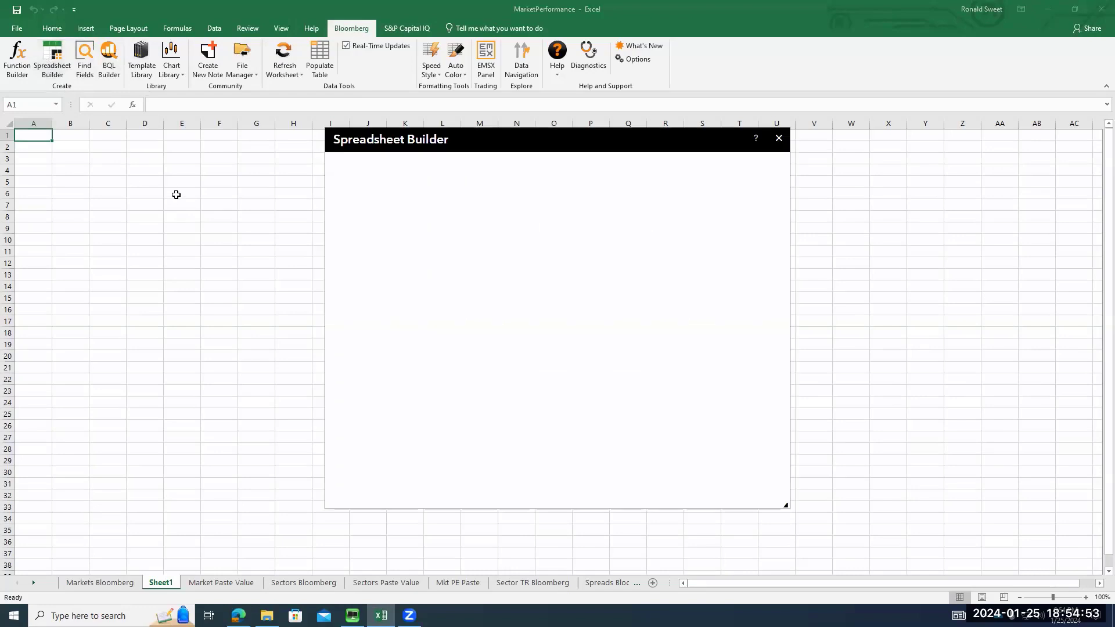
pyautogui.scroll(-2, 503, 328)
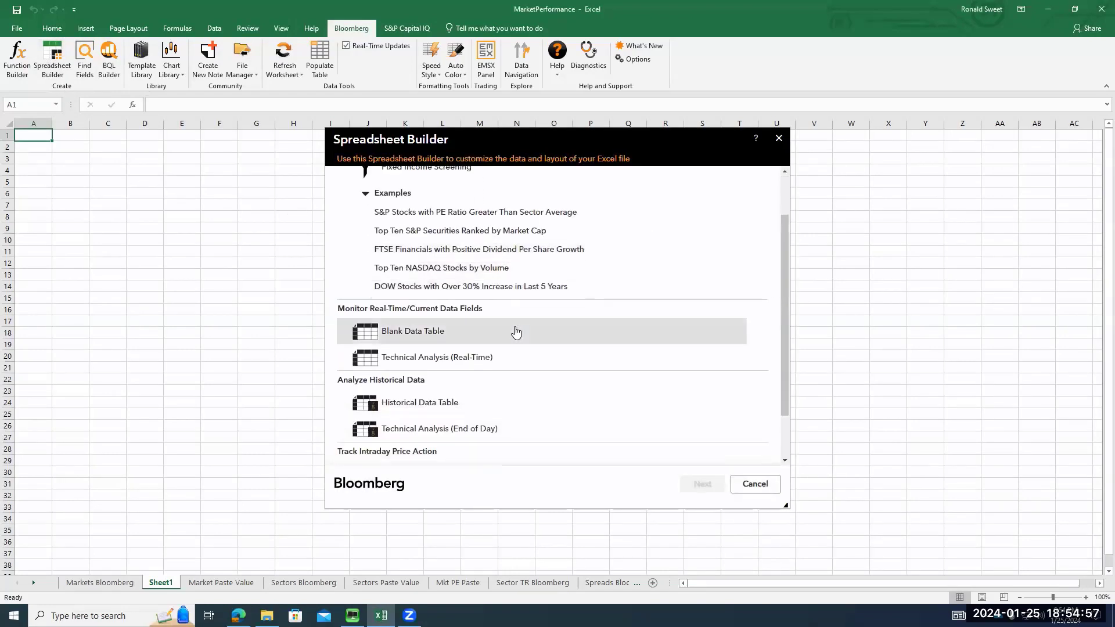
pyautogui.click(441, 401)
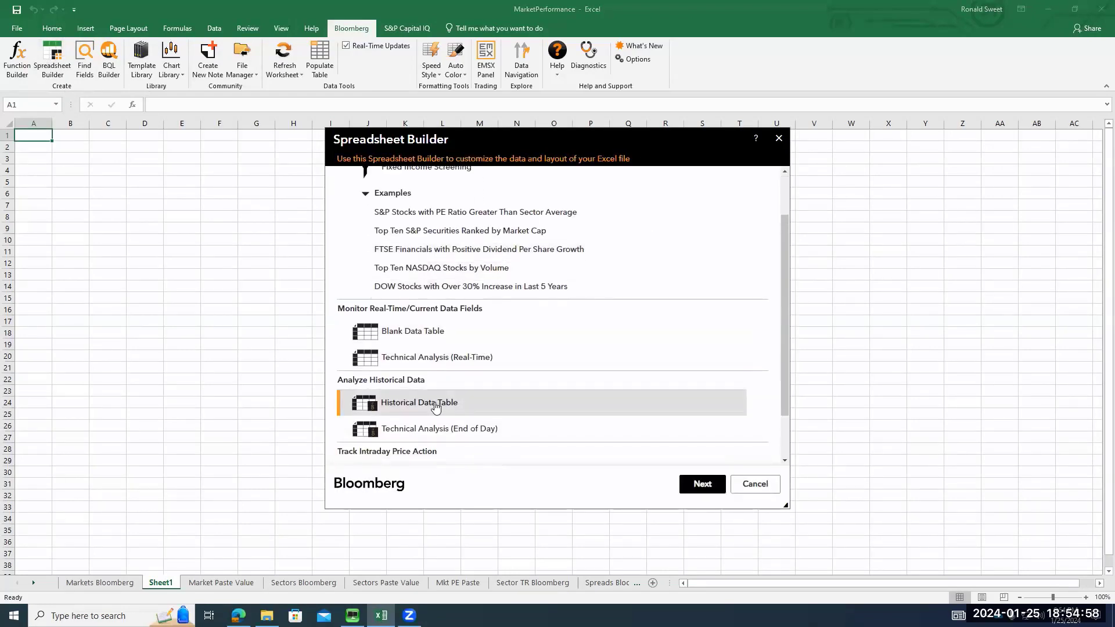
pyautogui.click(701, 485)
# Add SPX Index and AAPL US Equity as the securities
pyautogui.click(381, 214)
pyautogui.write('spx')
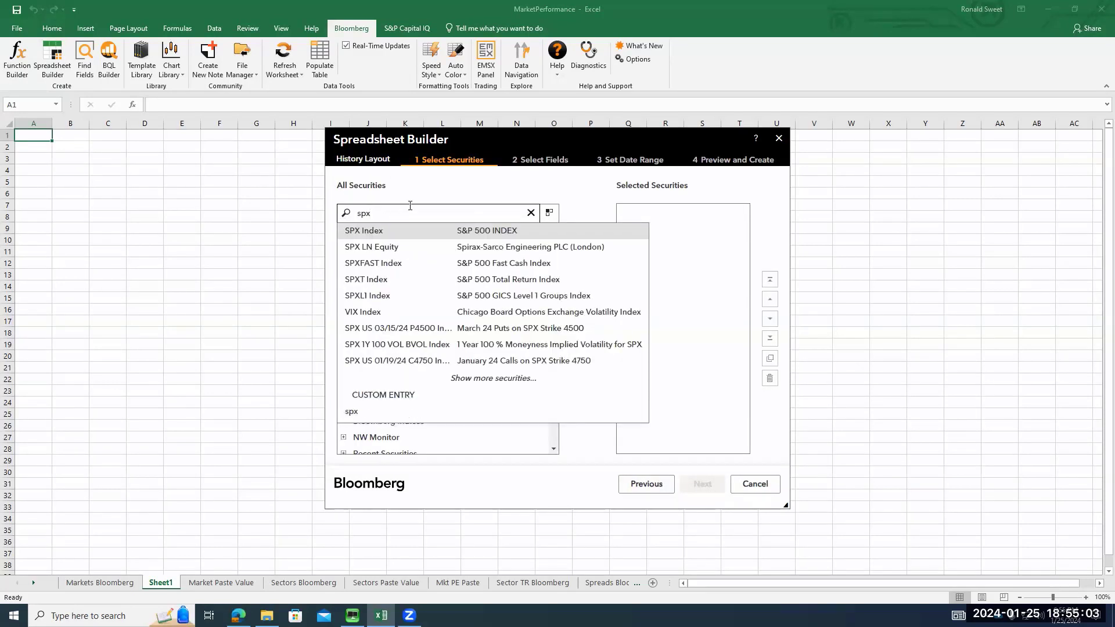
pyautogui.click(360, 233)
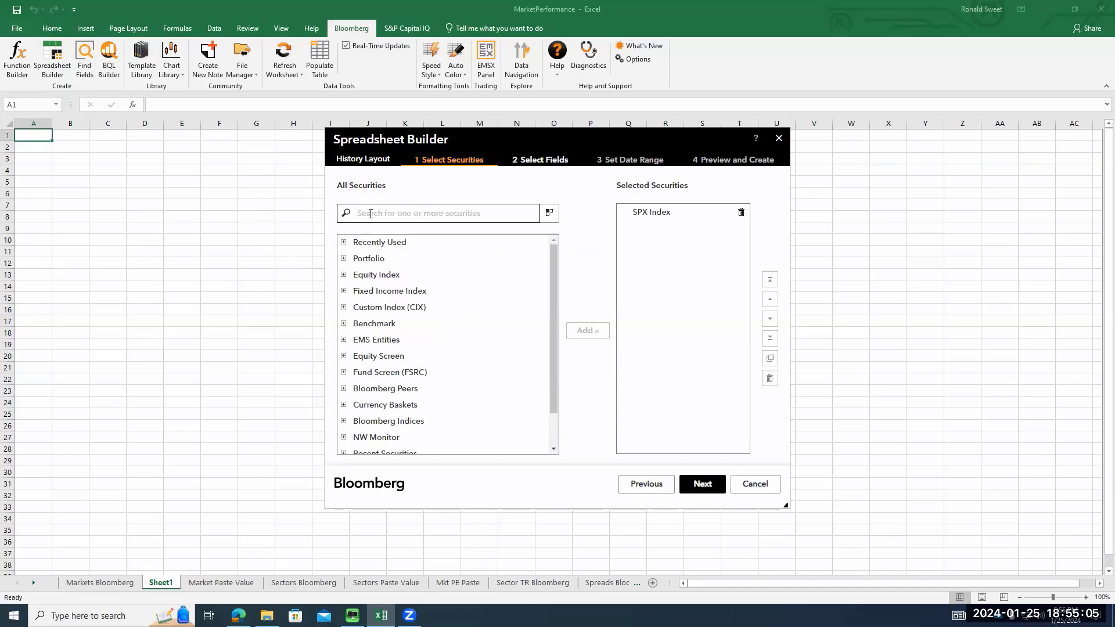
pyautogui.write('aapl')
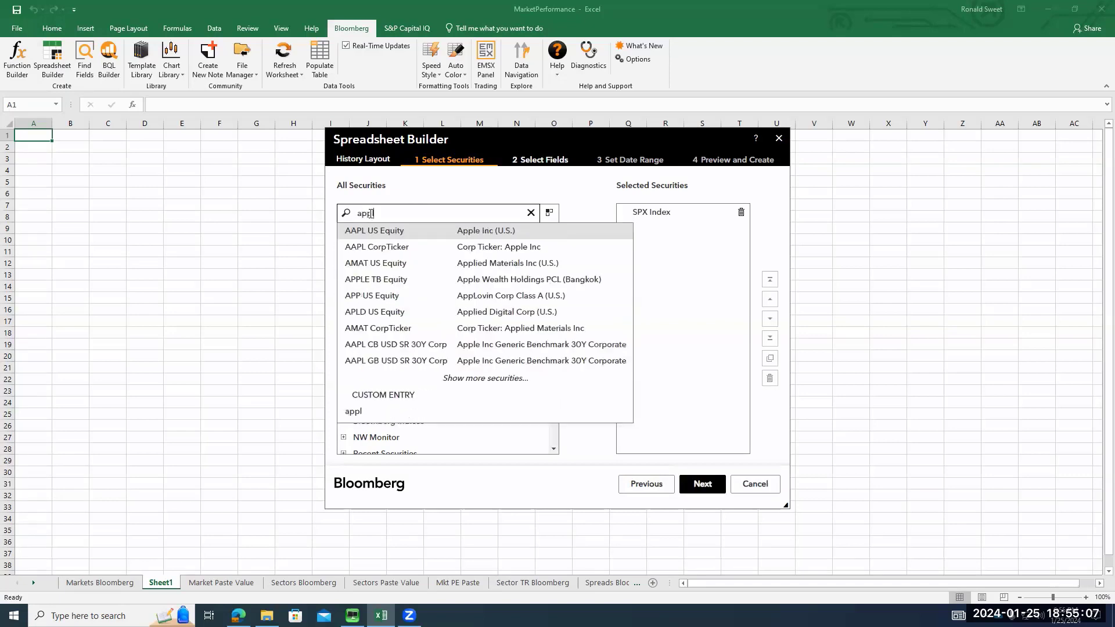
pyautogui.press('BackSpace')
pyautogui.press('BackSpace')
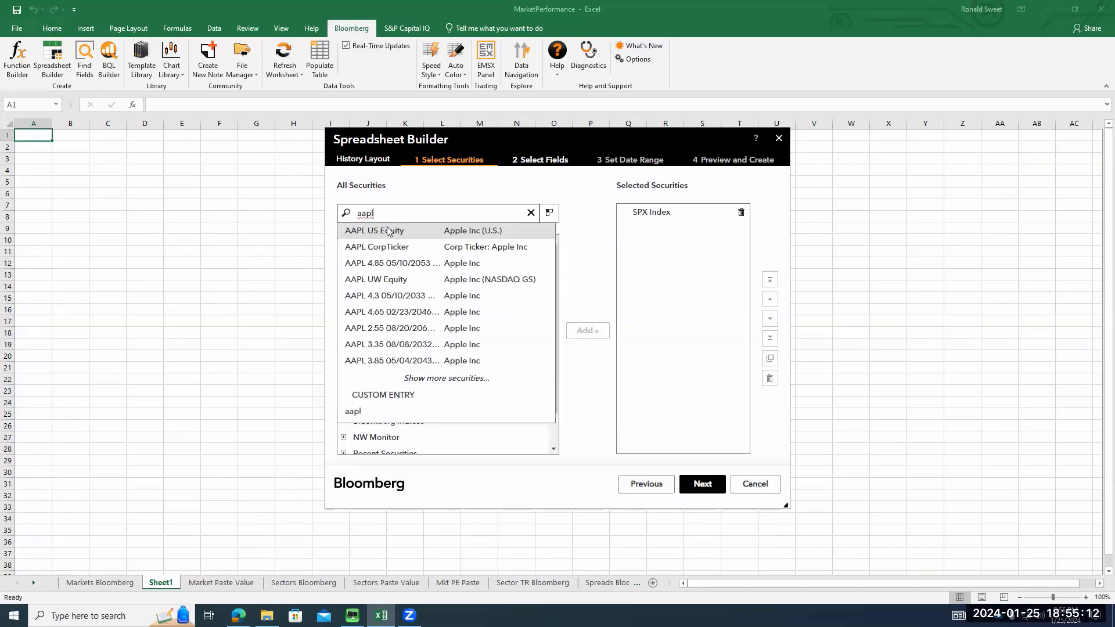
pyautogui.click(388, 233)
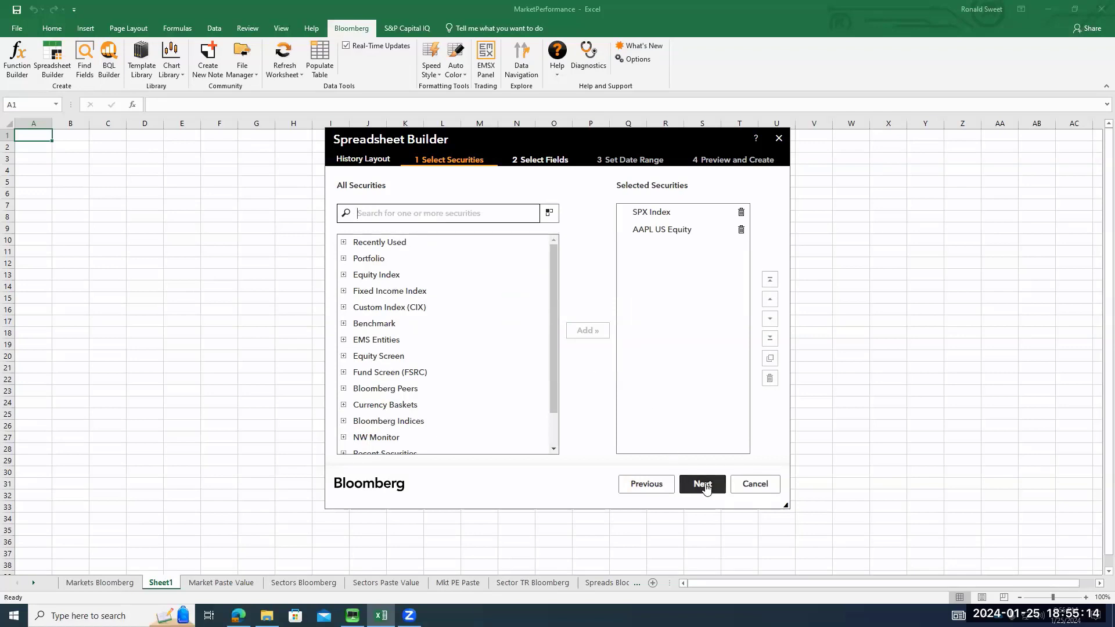
pyautogui.click(704, 488)
# Choose Last Price as the data field
pyautogui.click(375, 215)
pyautogui.write('last price')
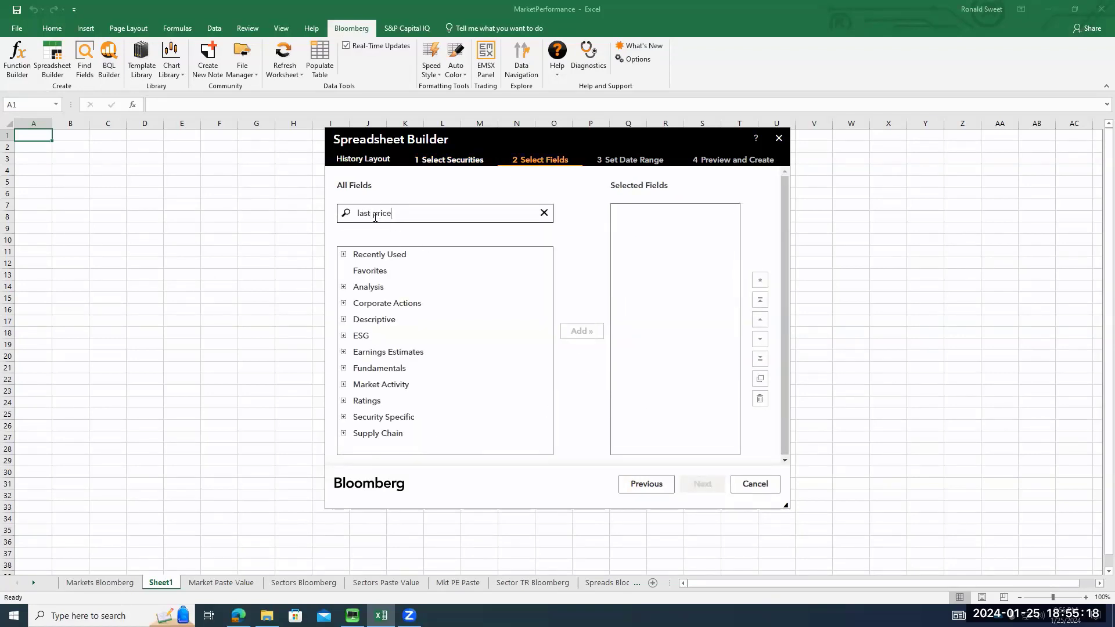
pyautogui.click(491, 234)
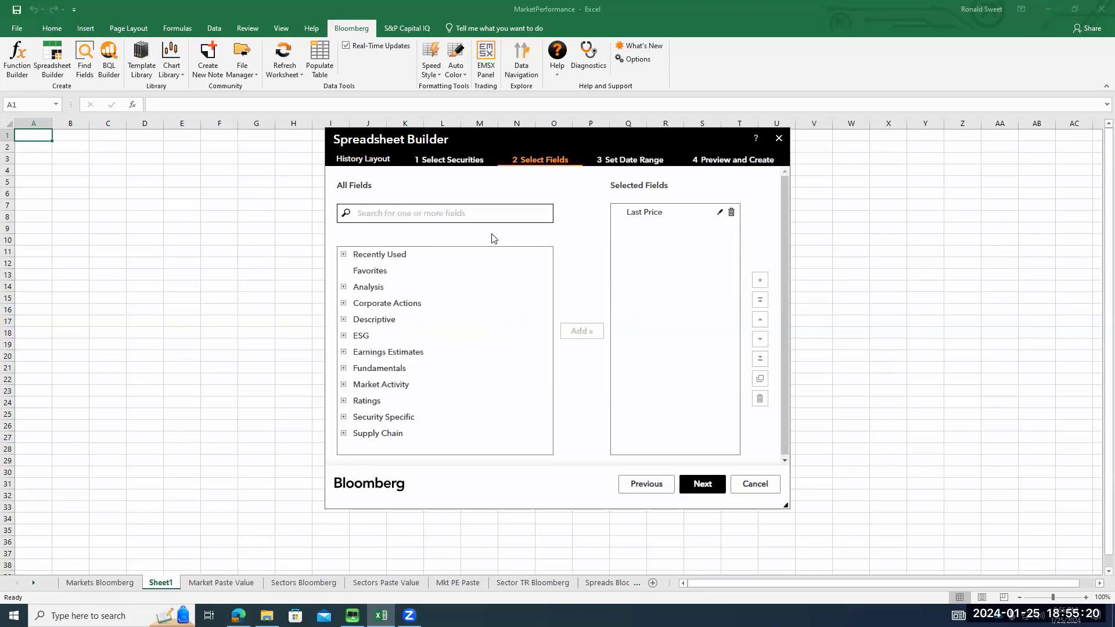
pyautogui.click(703, 485)
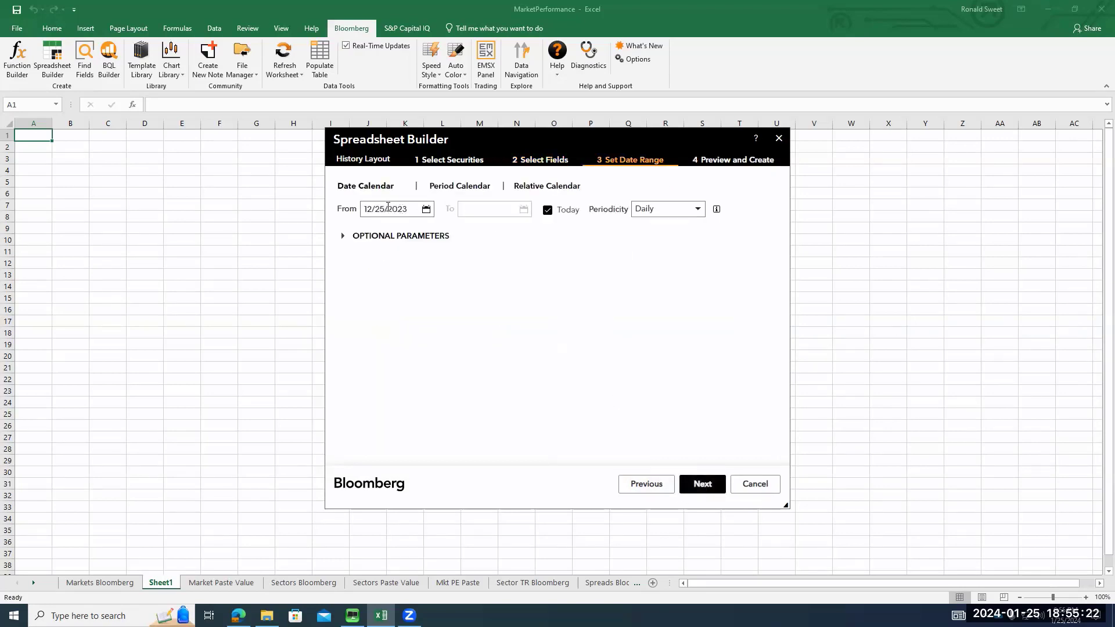
# Set the start date to 12/31/2019 with daily periodicity and continue to the preview
pyautogui.moveTo(387, 207); pyautogui.dragTo(407, 203)
pyautogui.press('Left')
pyautogui.press('Delete')
pyautogui.press('Delete')
pyautogui.write('31')
pyautogui.press('BackSpace')
pyautogui.press('BackSpace')
pyautogui.write('19')
pyautogui.click(698, 212)
pyautogui.click(698, 213)
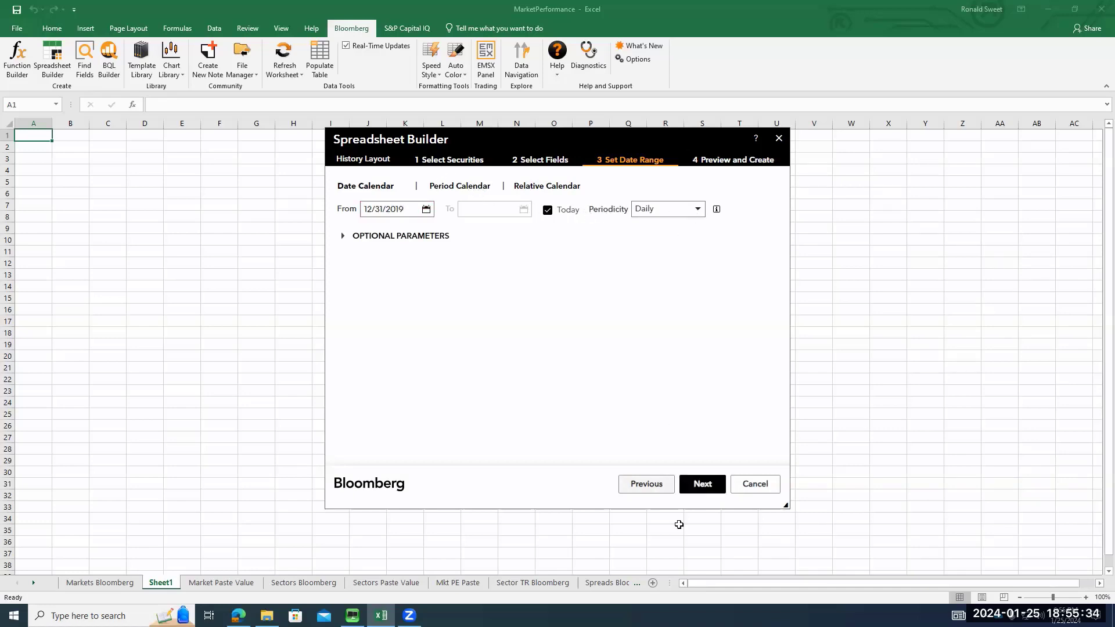
pyautogui.click(702, 484)
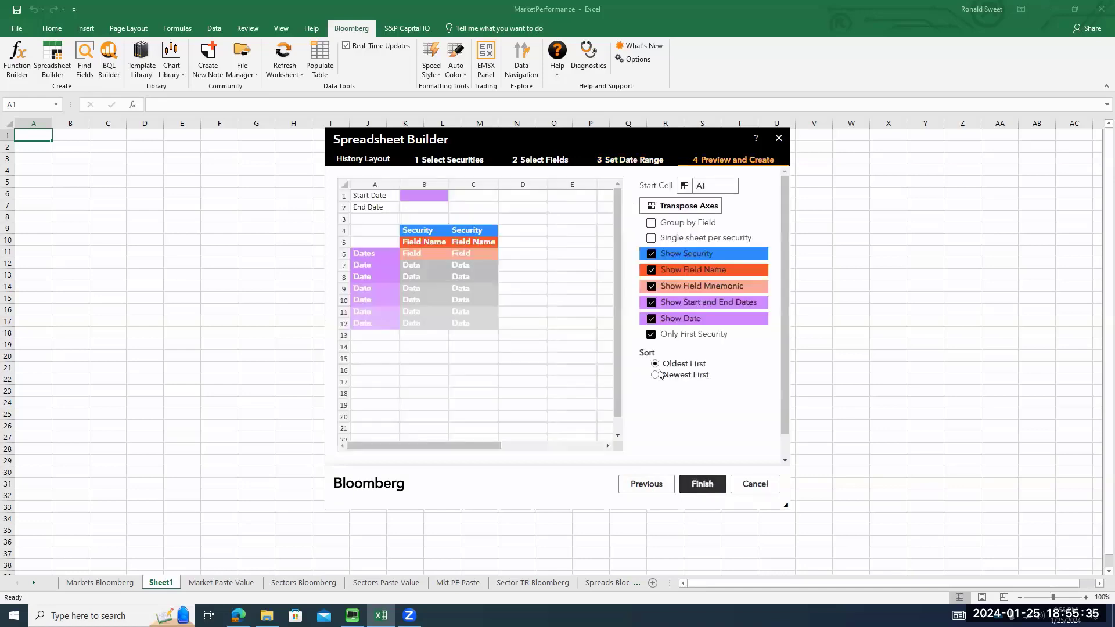
# Create the history table, widen columns A and B, and change the start date to 12/31/2000
pyautogui.click(693, 479)
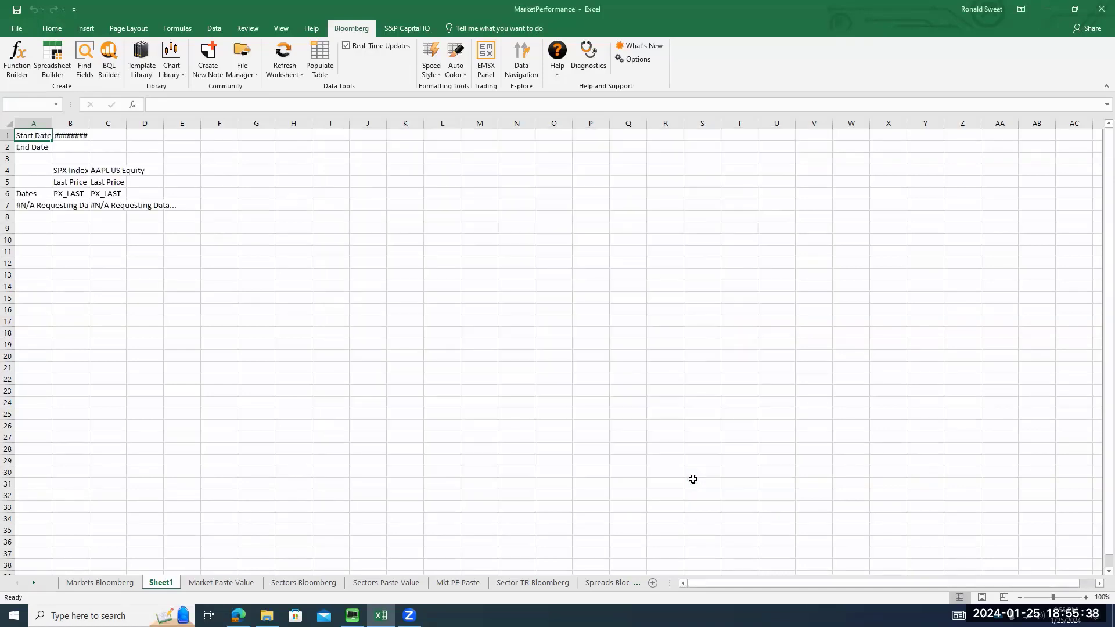
pyautogui.moveTo(52, 123); pyautogui.dragTo(146, 123)
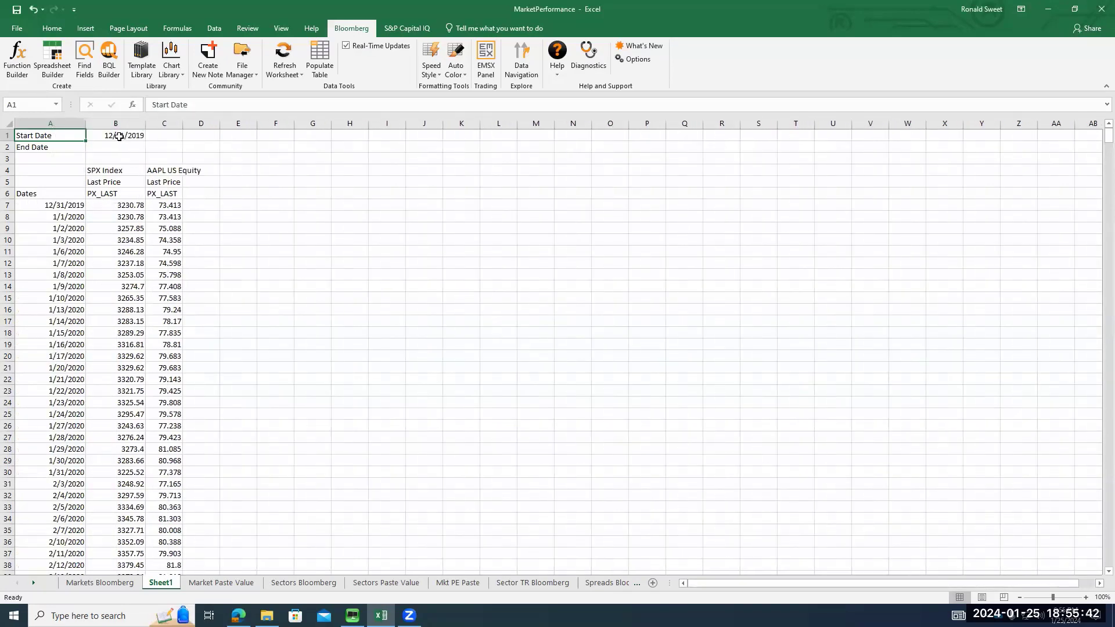
pyautogui.click(120, 137)
pyautogui.press('F2')
pyautogui.press('Delete')
pyautogui.press('Delete')
pyautogui.write('00')
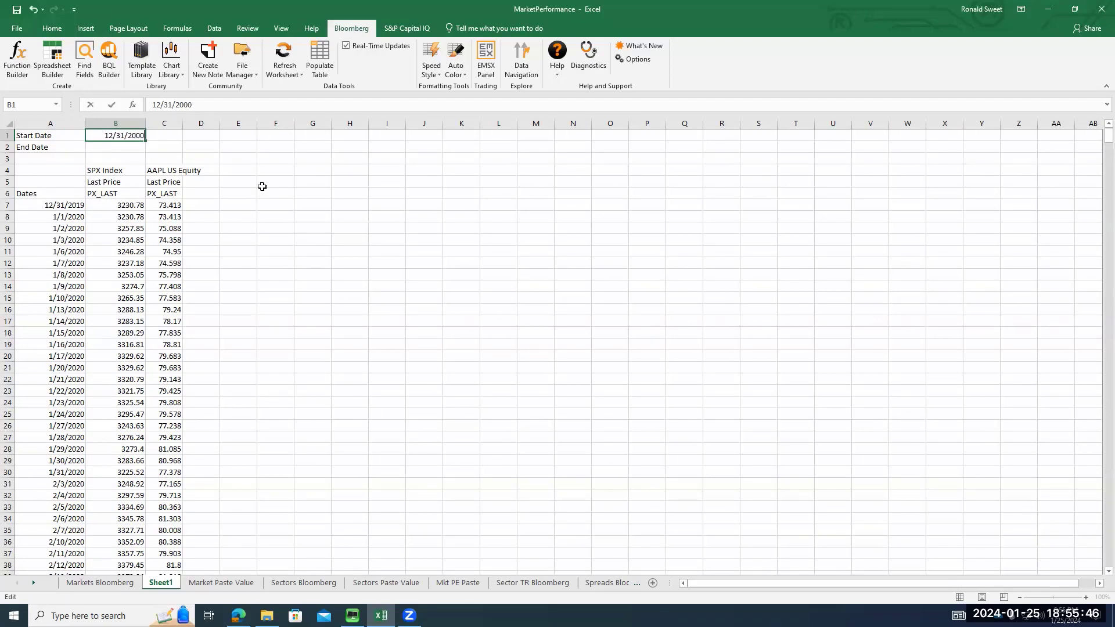
pyautogui.press('Return')
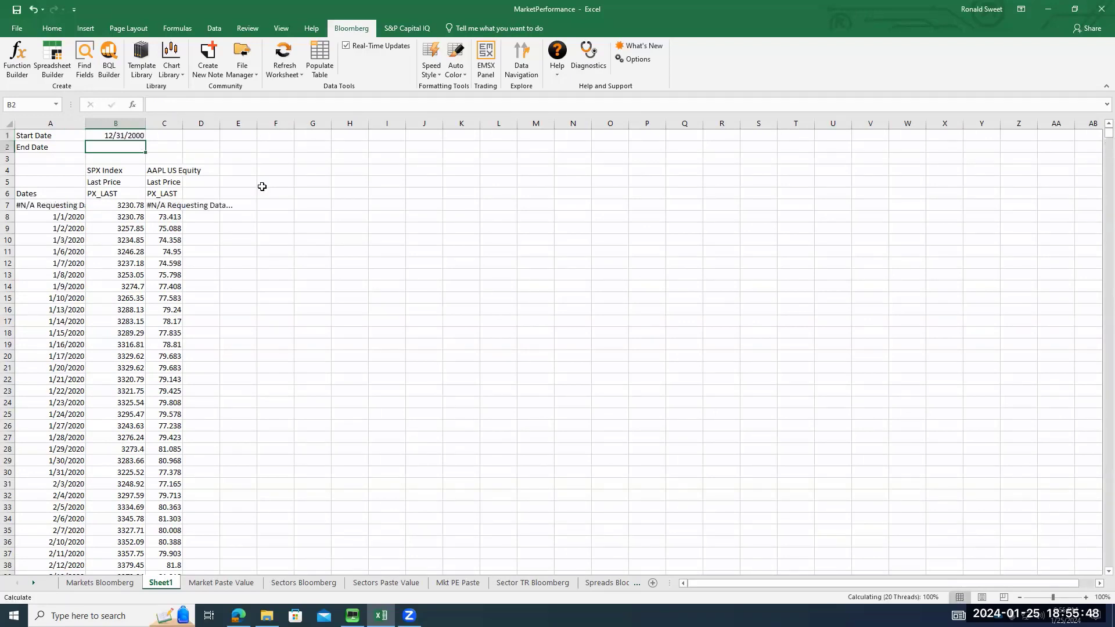
# Replace SPX Index with SML Index as the first security in B4
pyautogui.press('Down')
pyautogui.press('Down')
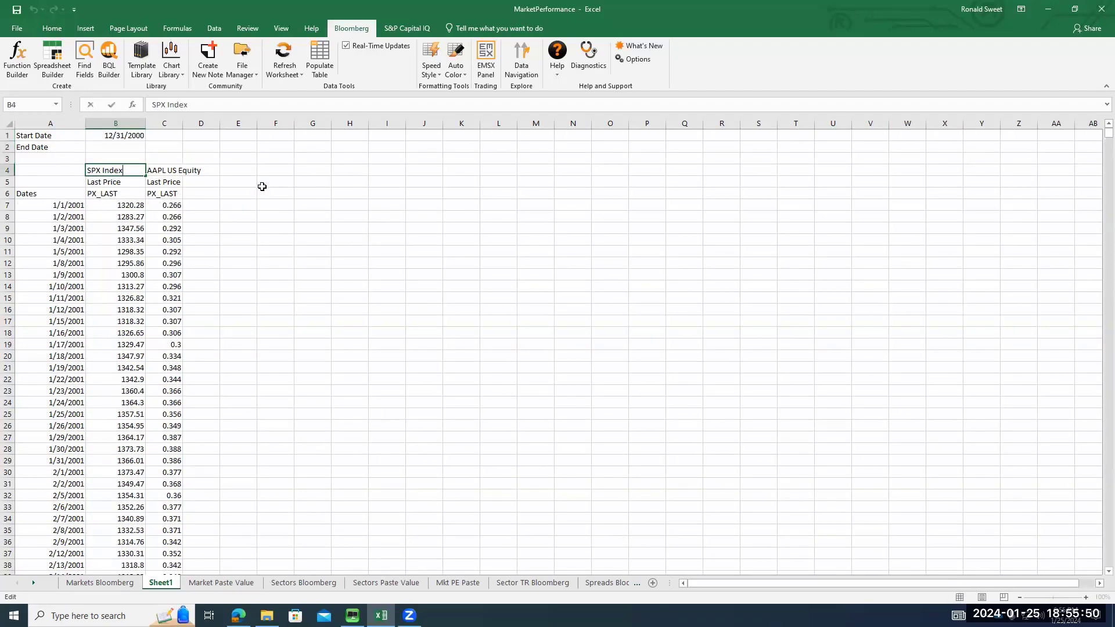
pyautogui.press('Delete')
pyautogui.press('Delete')
pyautogui.press('Delete')
pyautogui.write('SML')
pyautogui.press('Return')
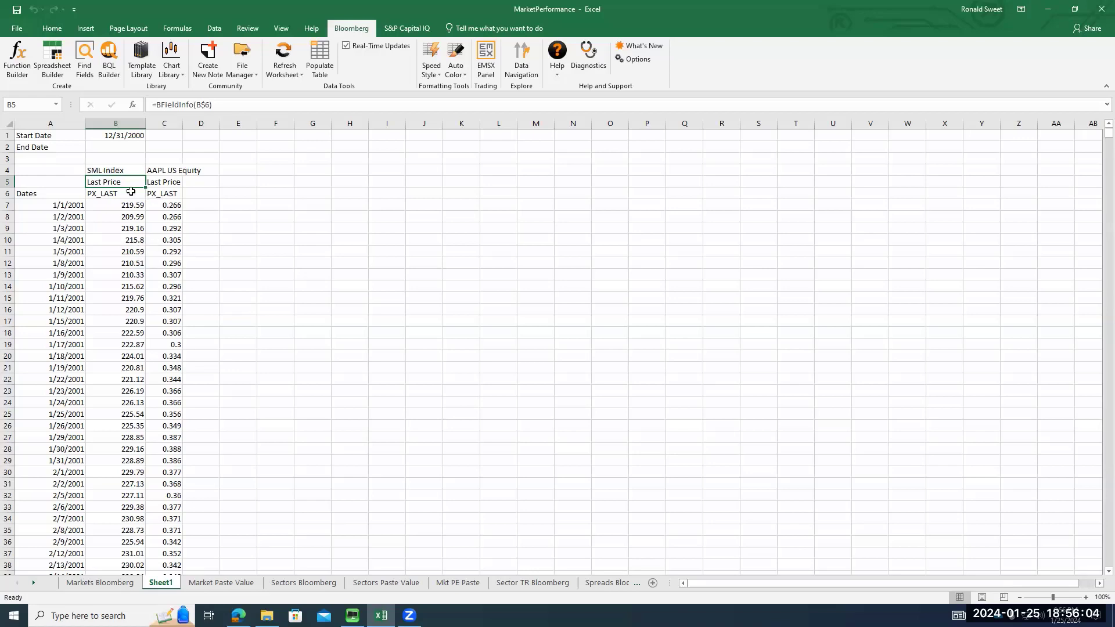
# On Markets Bloomberg, check the =TODAY() formula in A3 and jump to the last history row
pyautogui.click(118, 583)
pyautogui.click(81, 166)
pyautogui.click(227, 104)
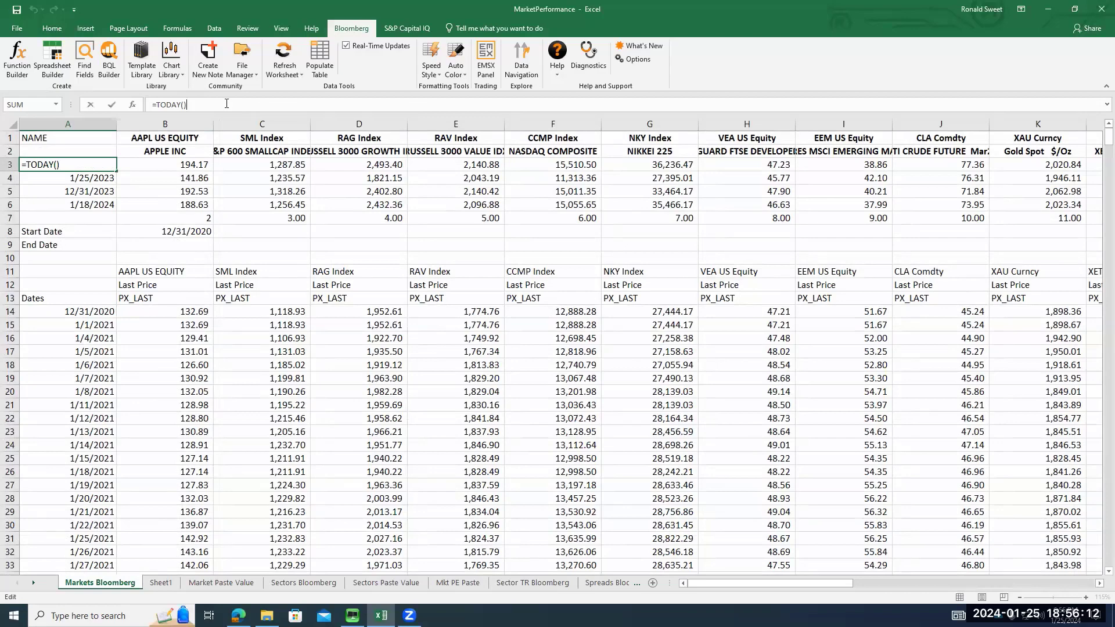
pyautogui.press('Return')
pyautogui.press('Down')
pyautogui.press('Down')
pyautogui.press('Down')
pyautogui.press('Down')
pyautogui.press('Down')
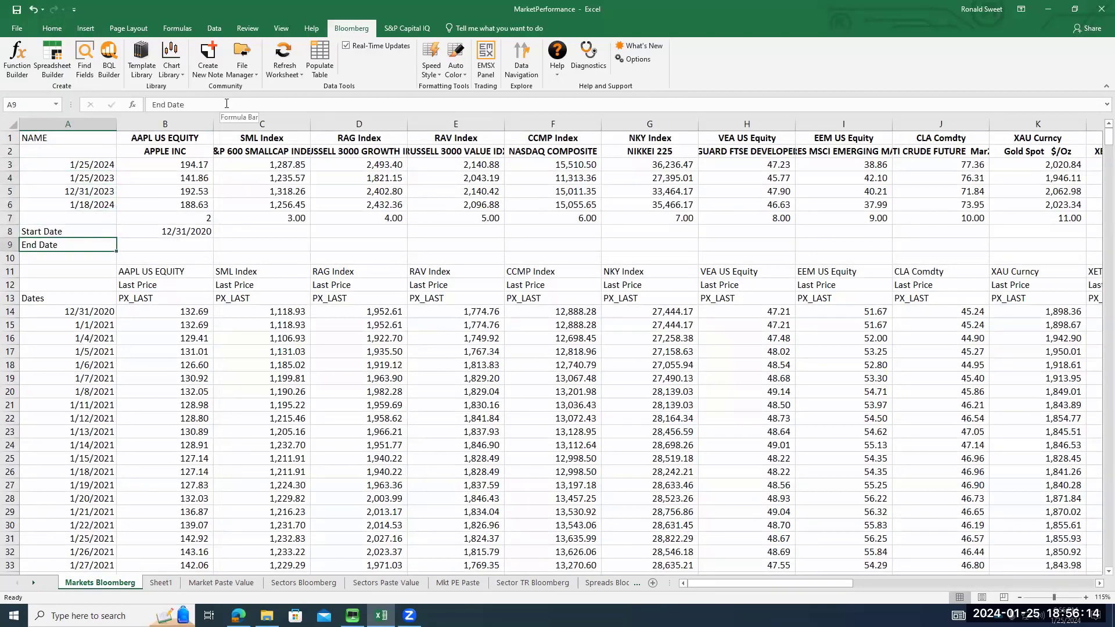
pyautogui.press('Down')
pyautogui.press('Down')
pyautogui.press('Down')
pyautogui.press('Down')
pyautogui.press('Down')
pyautogui.hotkey('ctrl', 'Down')
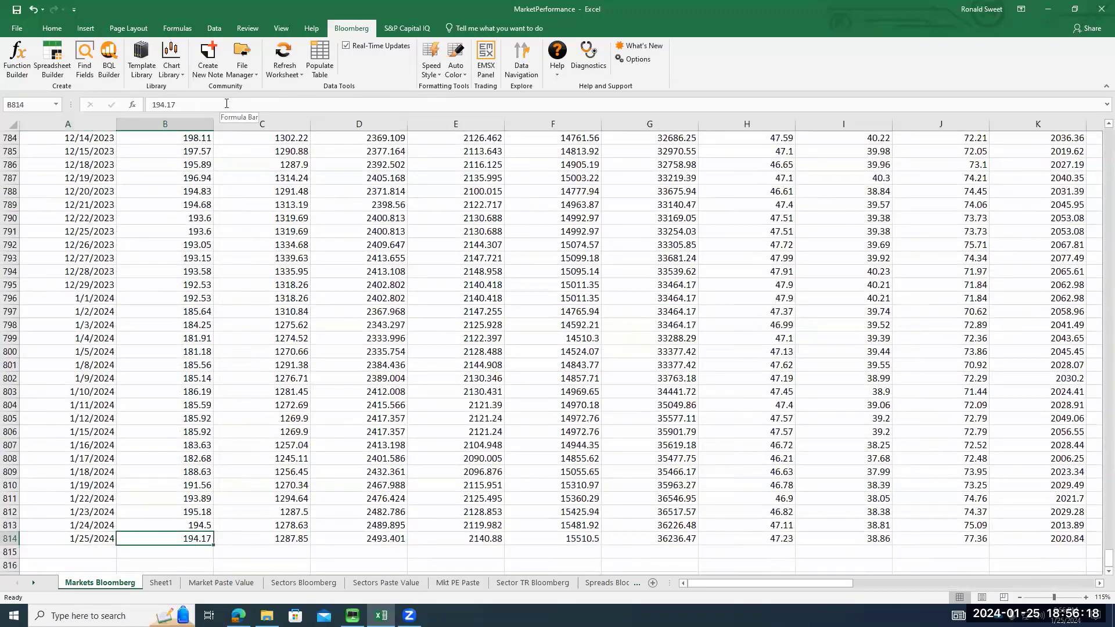
pyautogui.hotkey('ctrl', 'Home')
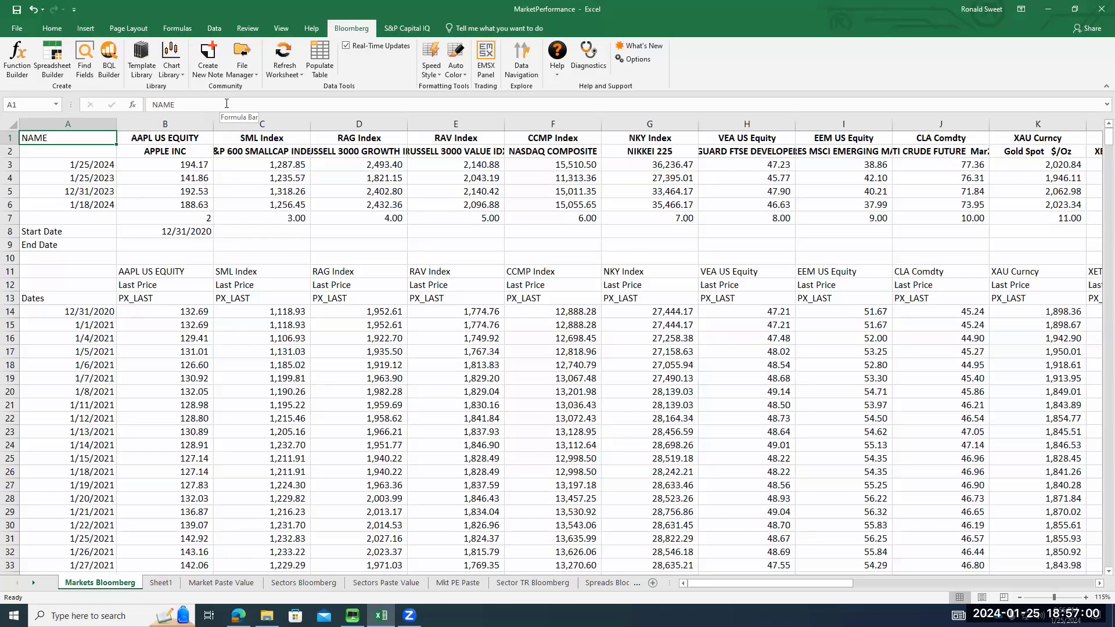
# Enter SPX Index as the first security in cell B1
pyautogui.press('Right')
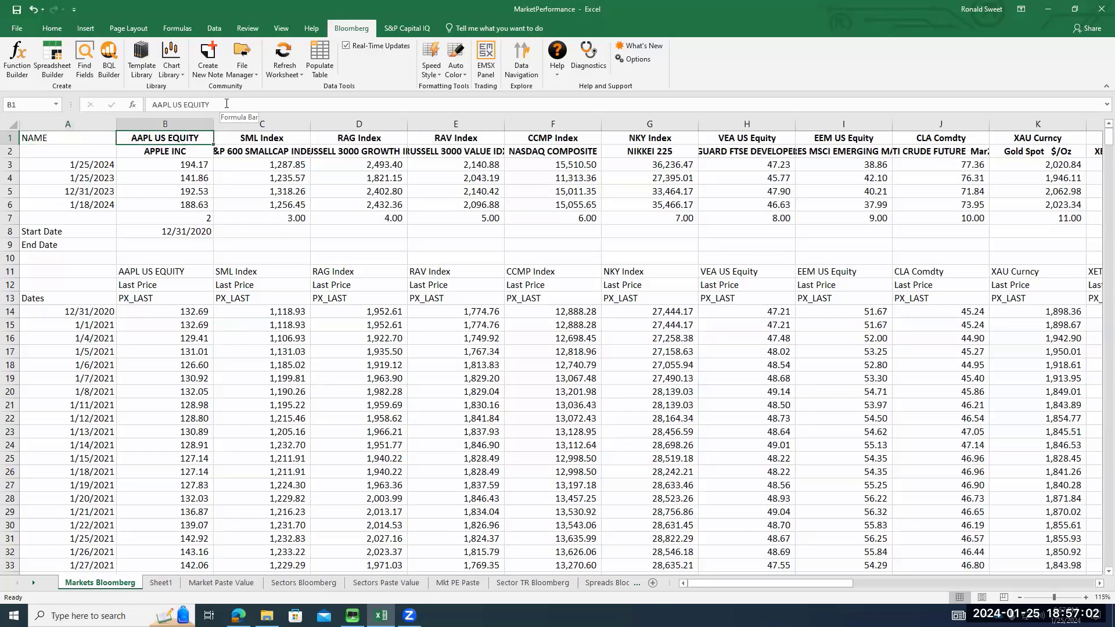
pyautogui.write('SPX Index')
pyautogui.press('Return')
# Review the Price Change Last 12 Months chart: Bitcoin up 69.1%, Emerging Markets down 7.7%
pyautogui.press('Right')
pyautogui.press('Right')
pyautogui.press('Right')
pyautogui.press('Right')
pyautogui.press('Right')
pyautogui.press('Right')
pyautogui.press('Right')
pyautogui.press('Right')
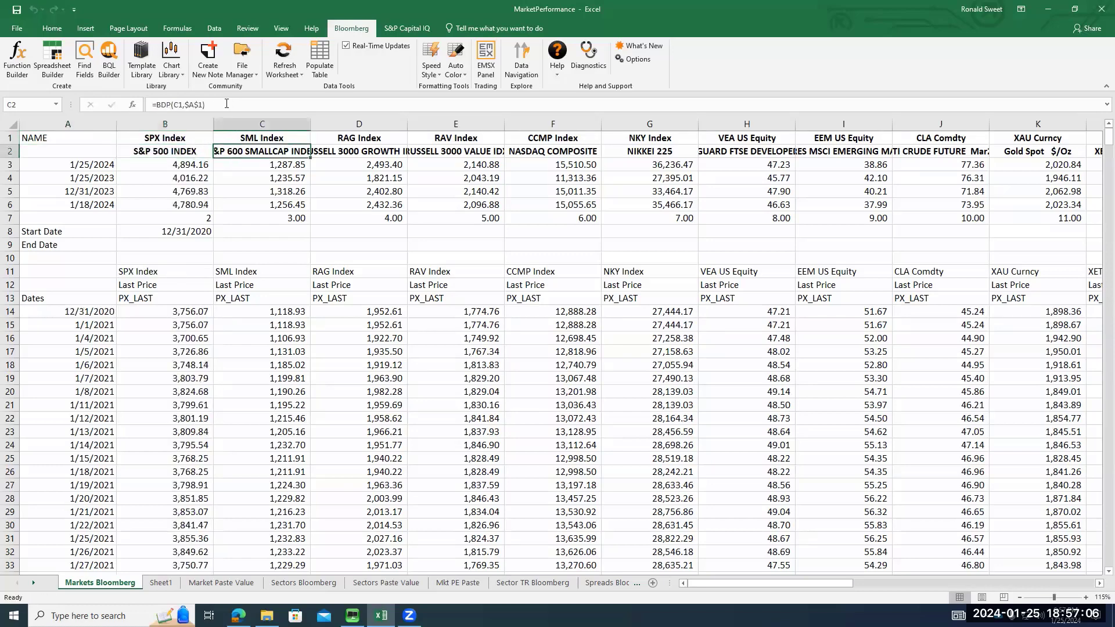
pyautogui.press('Right')
pyautogui.press('Right')
pyautogui.press('Right')
pyautogui.press('Right')
pyautogui.press('Right')
pyautogui.press('Right')
pyautogui.press('Right')
pyautogui.press('Right')
pyautogui.press('Right')
pyautogui.press('Right')
pyautogui.press('Right')
pyautogui.press('Right')
pyautogui.press('Right')
pyautogui.press('Right')
pyautogui.press('Right')
pyautogui.press('Right')
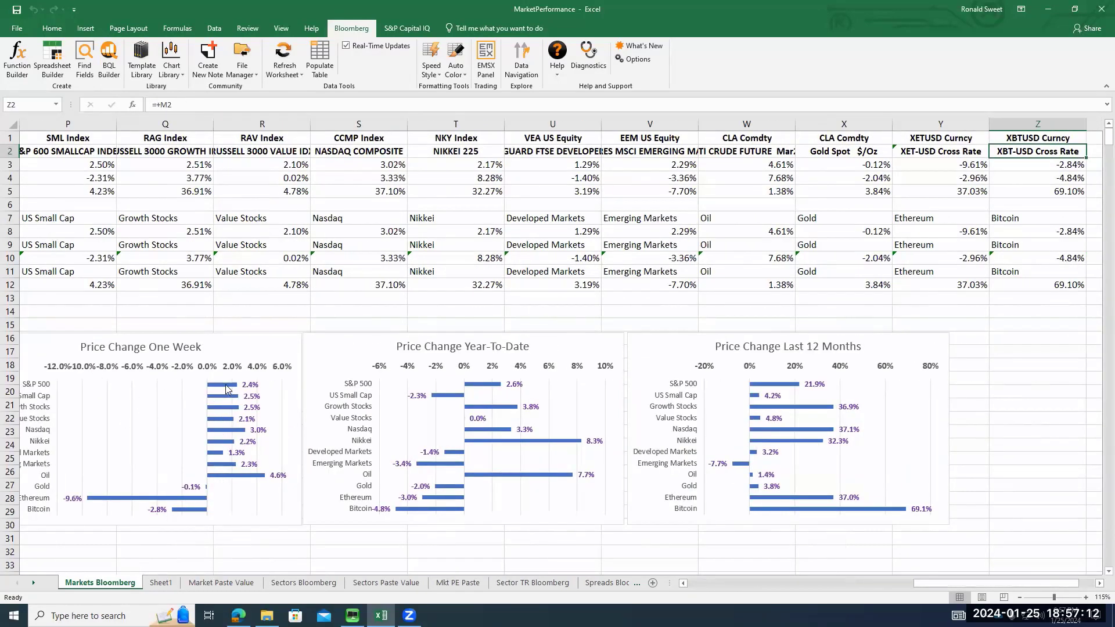
pyautogui.moveTo(226, 388)
pyautogui.moveTo(446, 401)
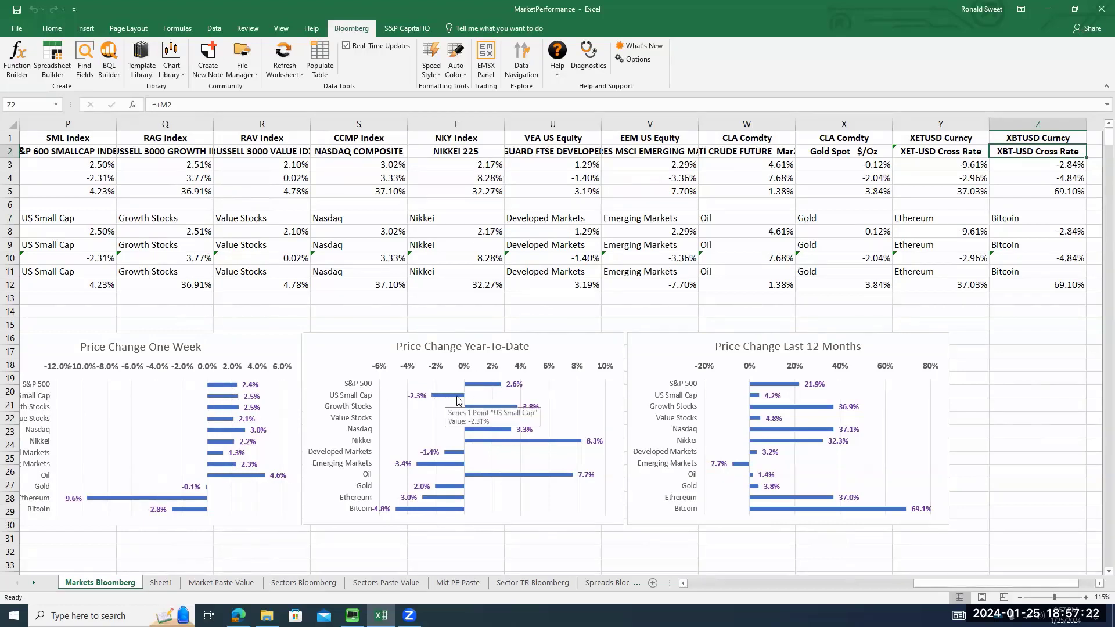
pyautogui.moveTo(553, 449)
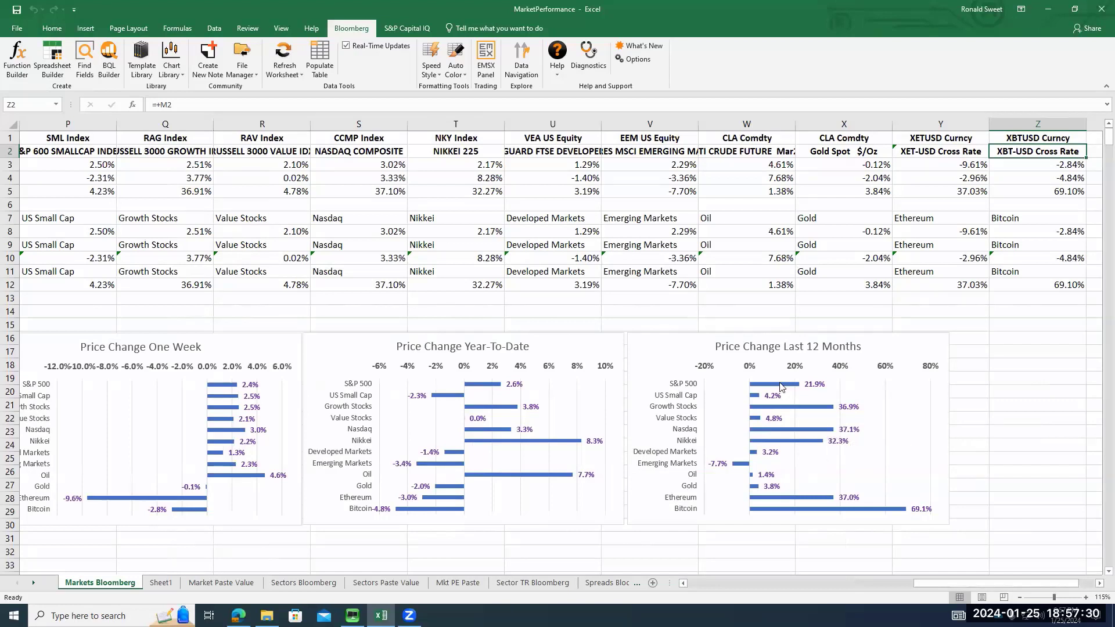
pyautogui.moveTo(781, 387)
pyautogui.moveTo(759, 421)
pyautogui.click(649, 355)
pyautogui.click(758, 314)
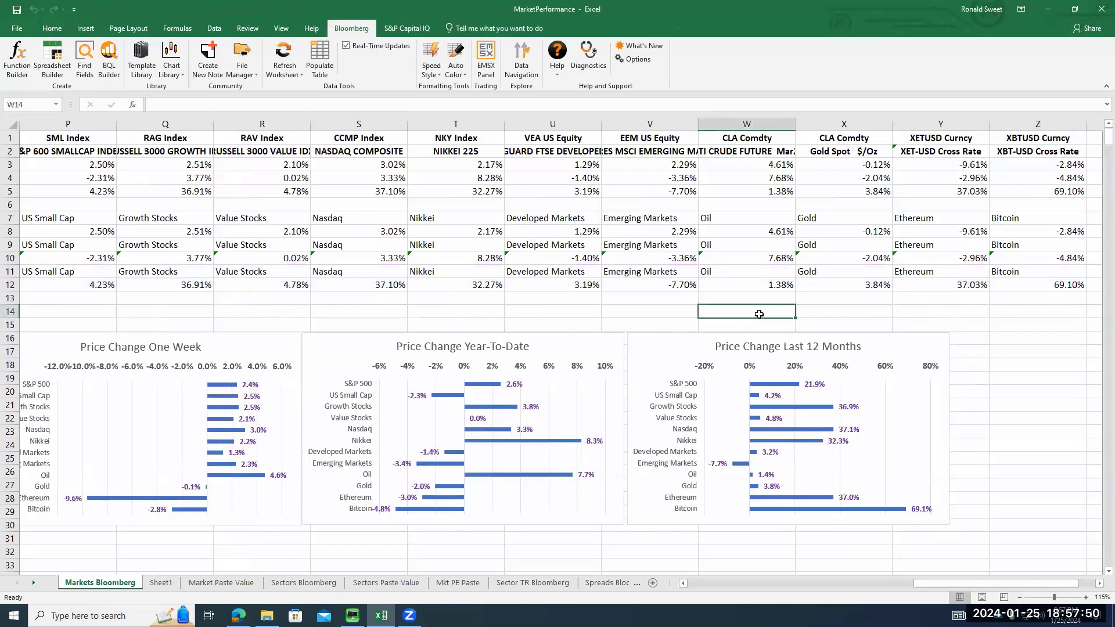